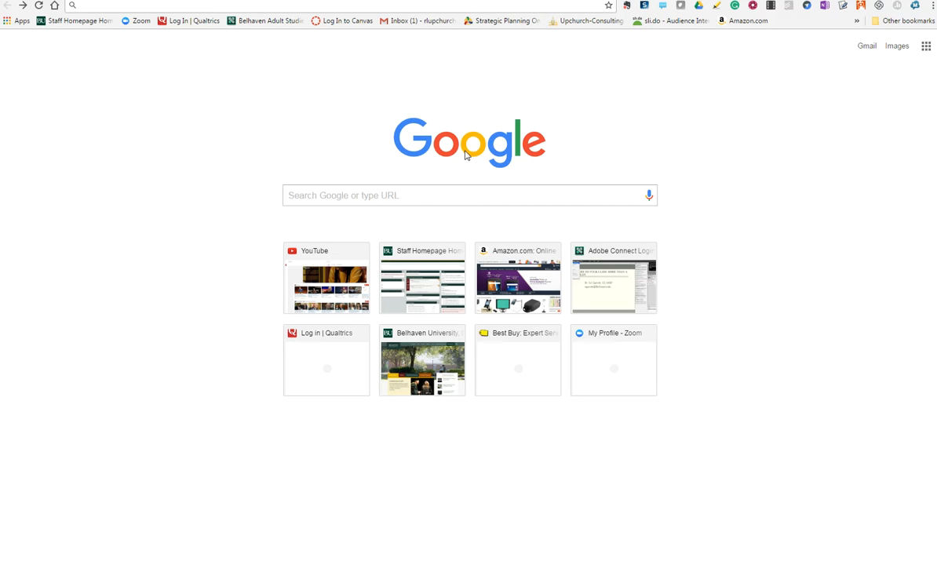
- Go to blogger.com and start creating a blog
click(318, 196)
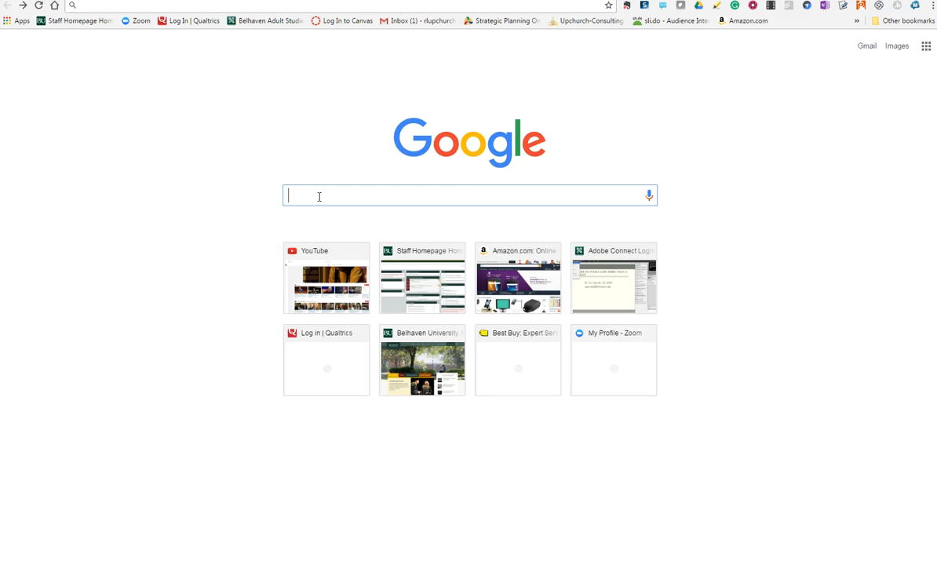
text(blogger.)
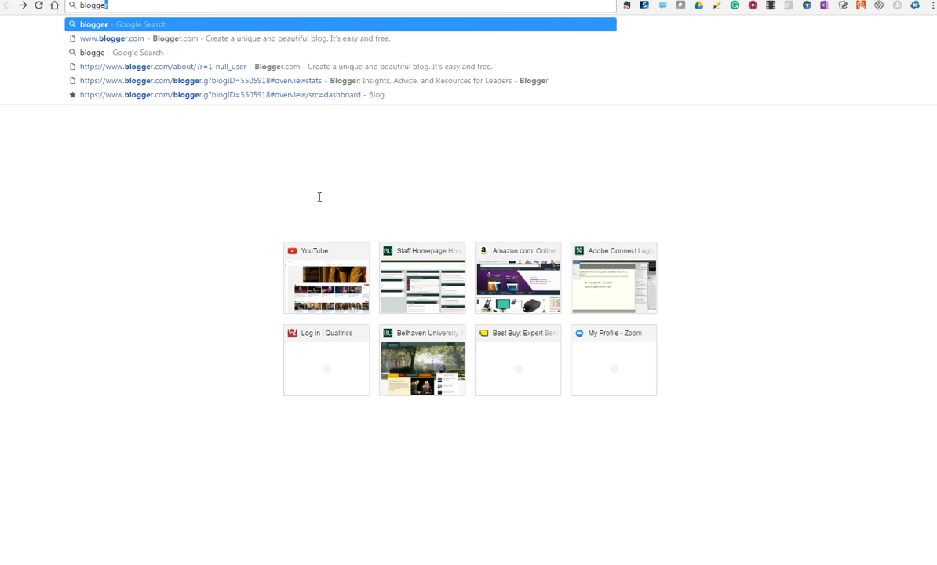
text(com)
key(Return)
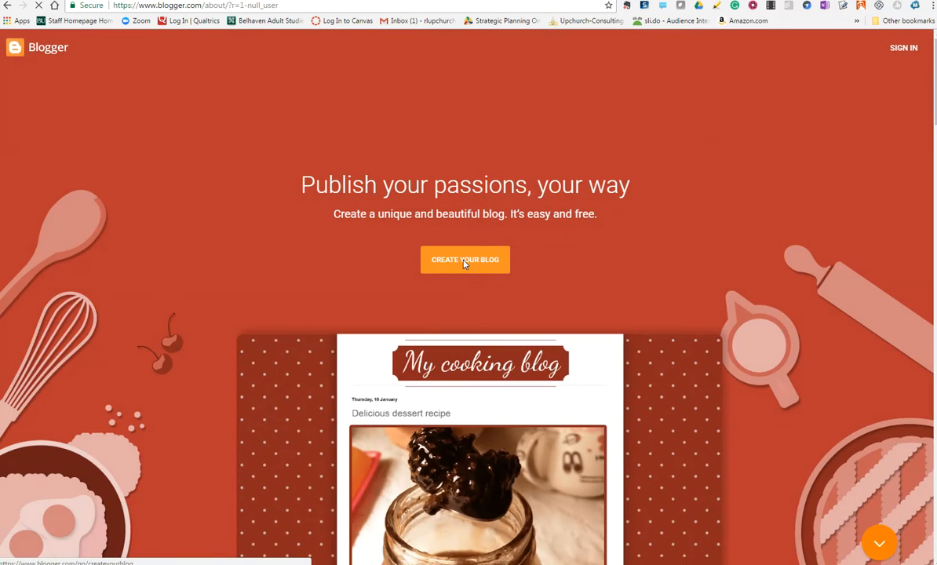
click(464, 261)
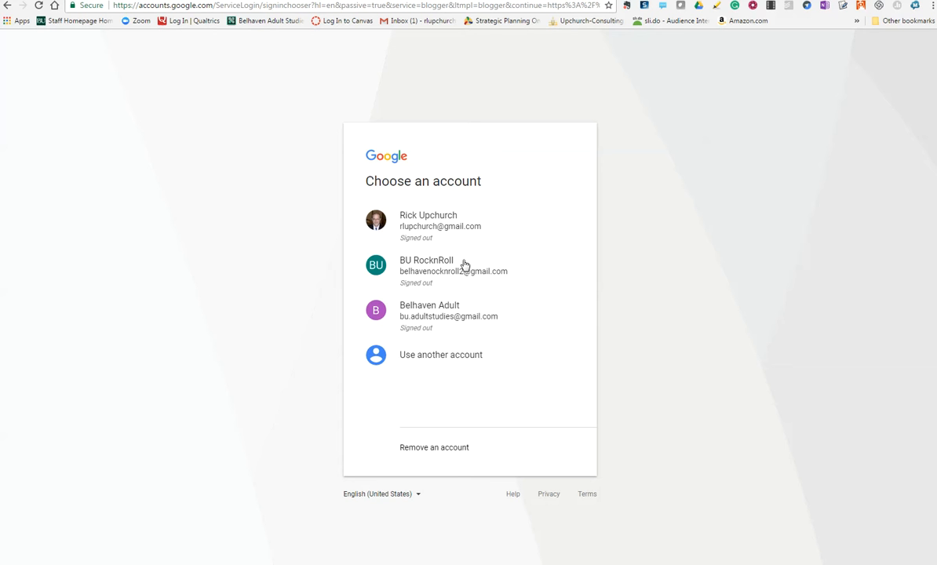
- Sign in to Blogger through the other-account option with the prefilled e-mail address and enter the account password
click(445, 360)
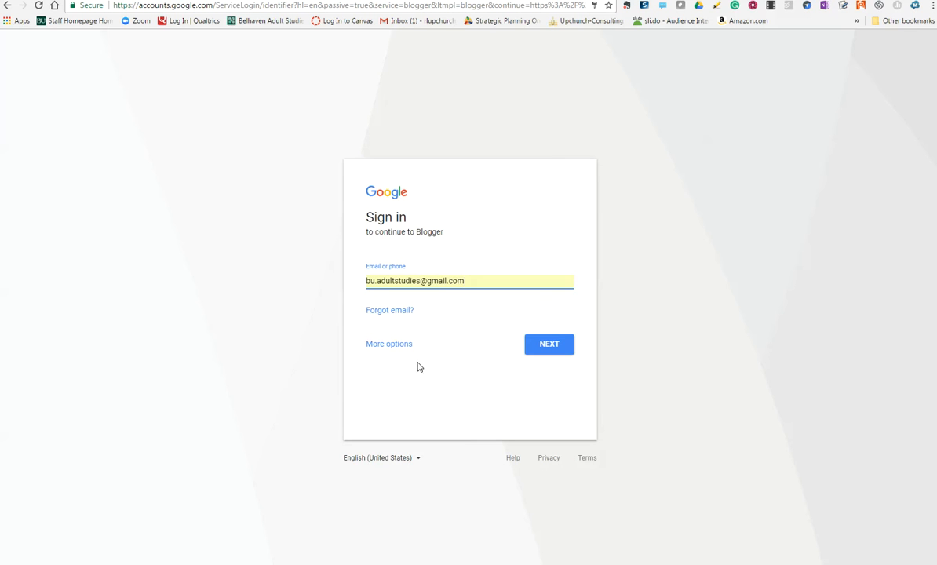
click(406, 345)
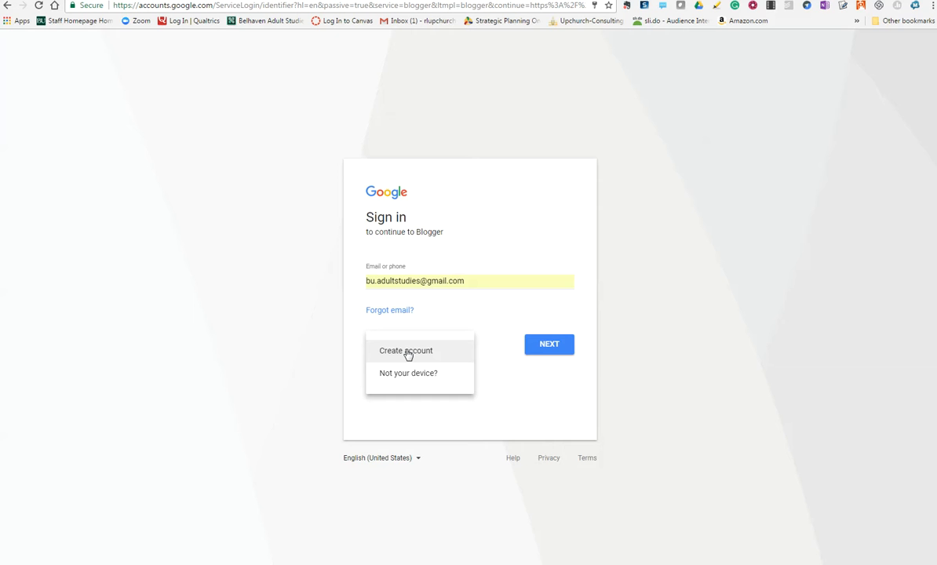
click(469, 316)
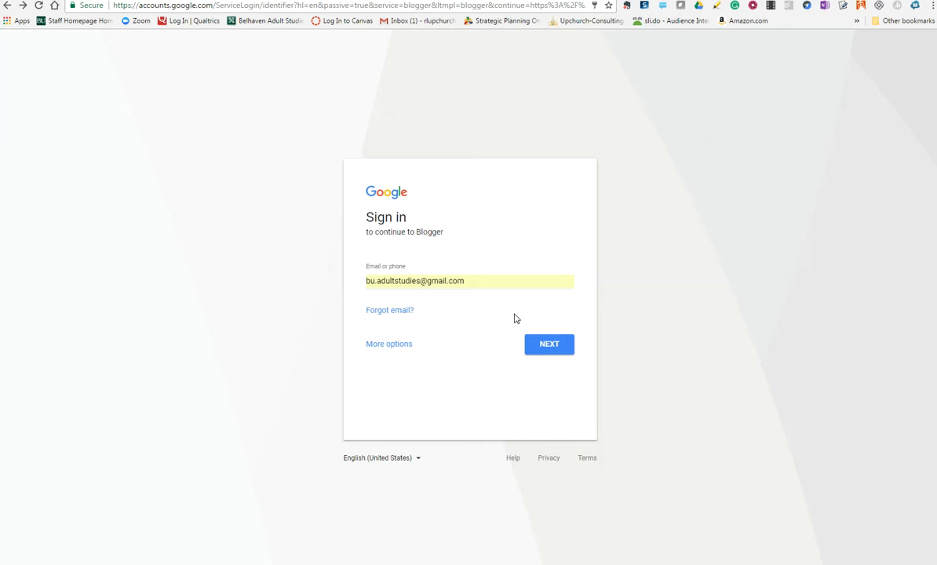
click(553, 348)
text(••••••••••••)
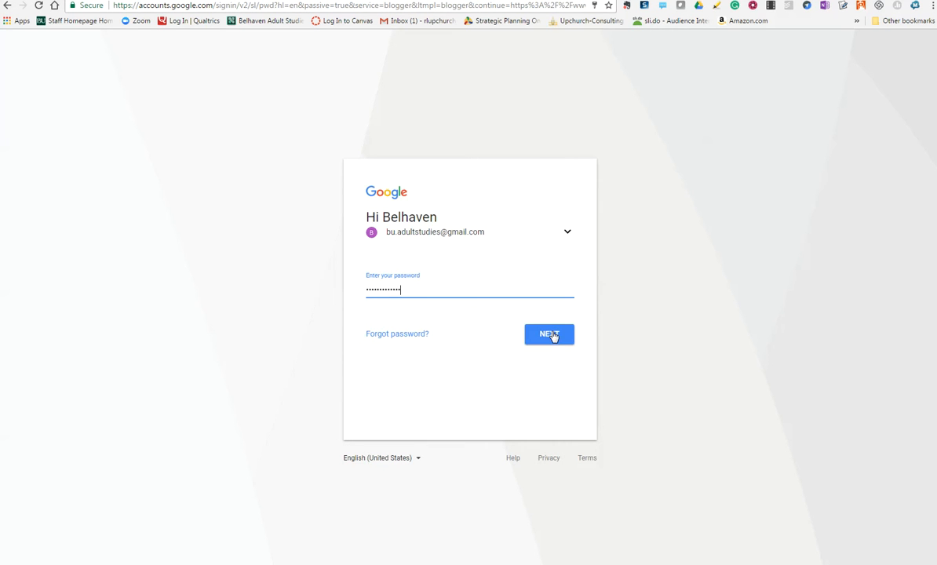
click(553, 335)
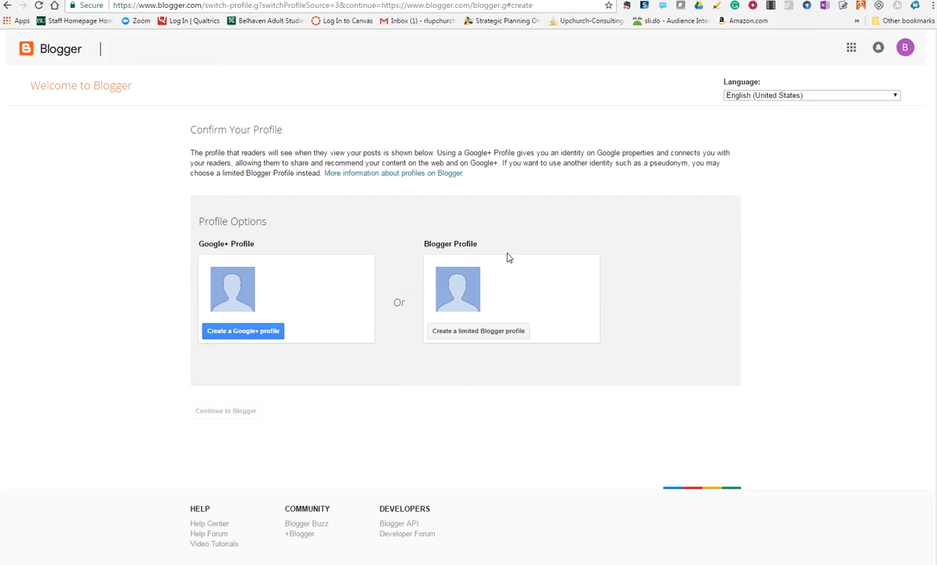
- Create a limited Blogger profile with the author's first name as display name, and accept the offer to try the new themes
click(494, 336)
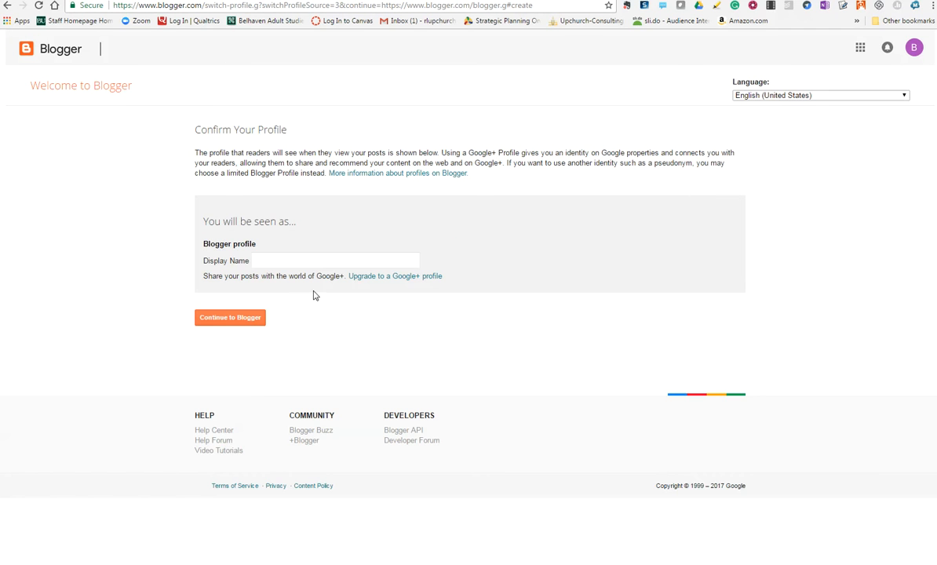
click(283, 258)
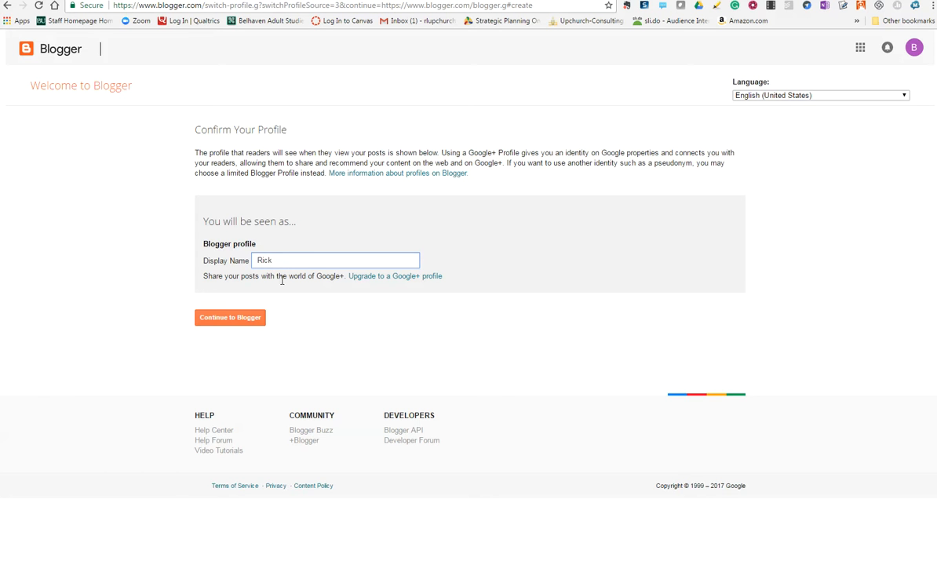
click(236, 324)
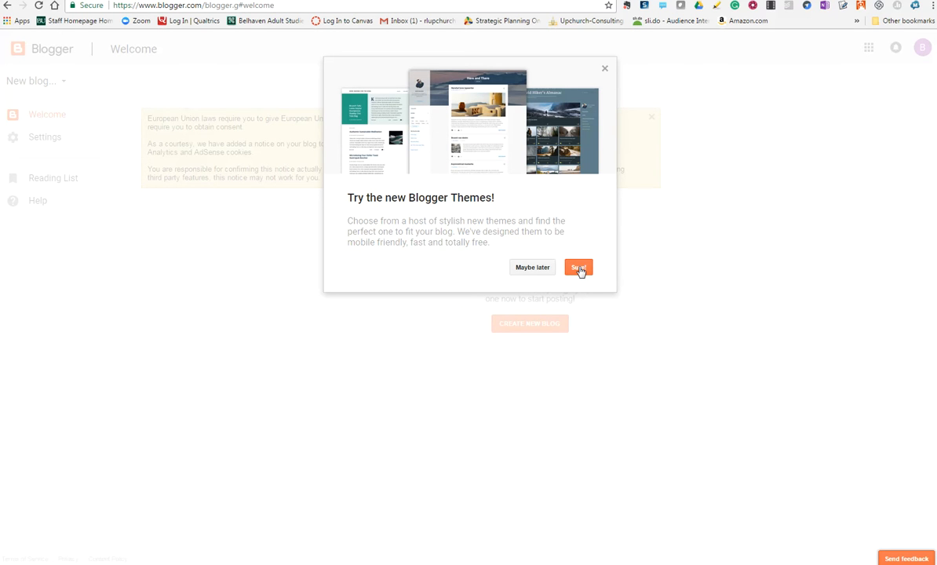
click(579, 270)
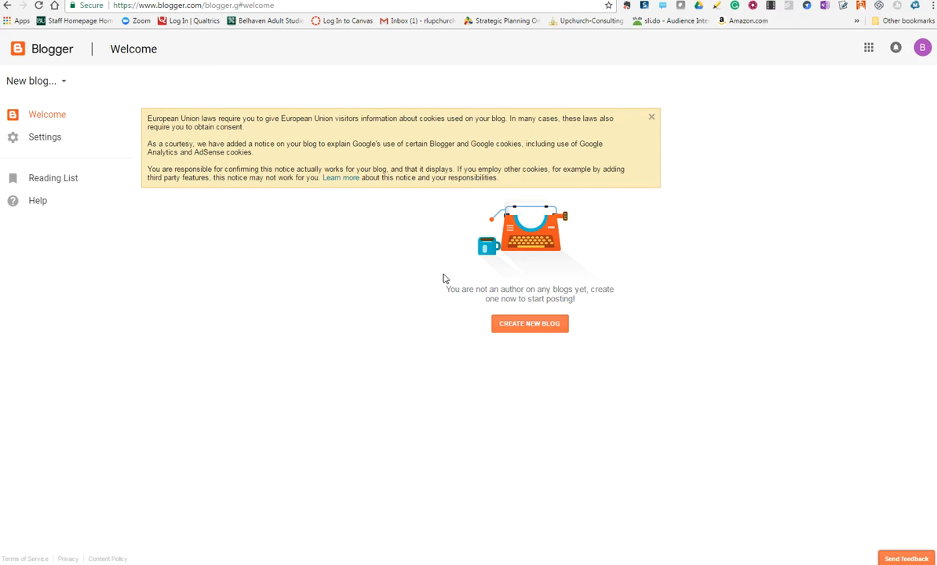
- Start a new blog and title it "My Devotional Thoughts"
click(534, 324)
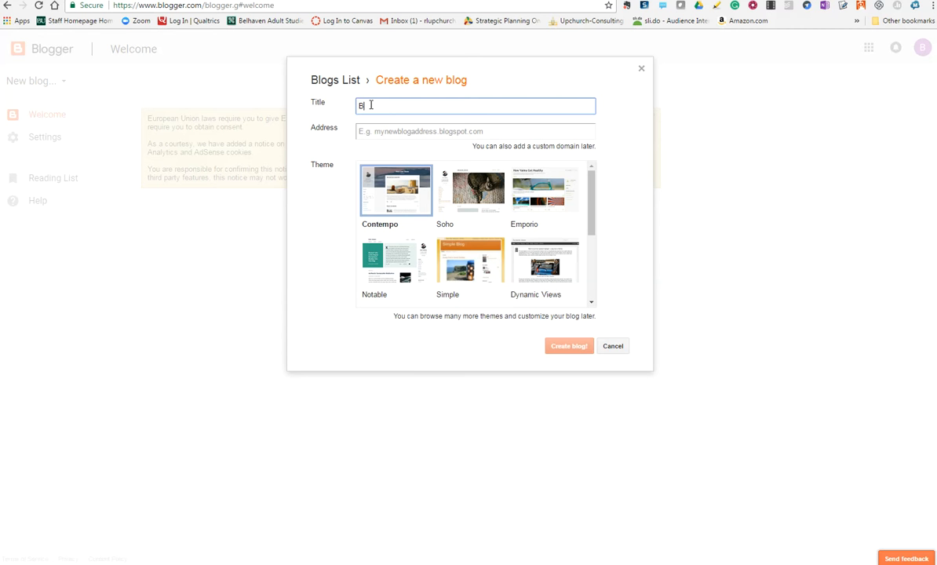
key(BackSpace)
text(My Devotional Thoughts)
- Set the blog's blogspot.com address to the author's first name followed by "sdevotionalthoughts"
click(368, 133)
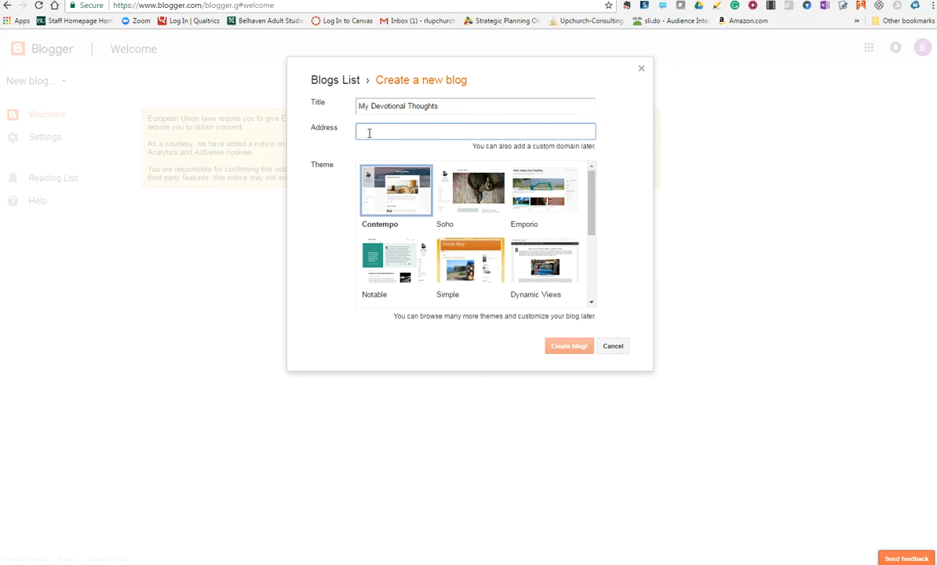
text(my)
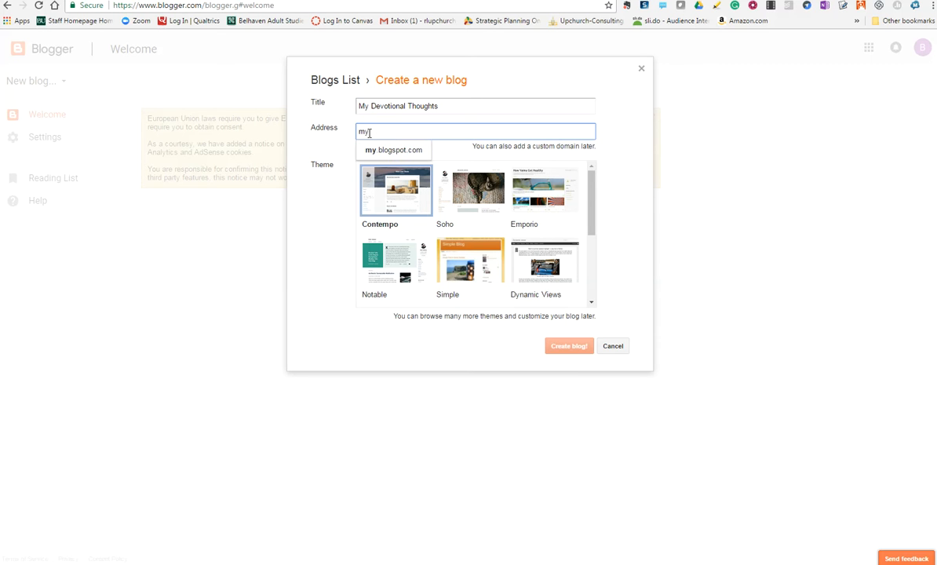
text(devot)
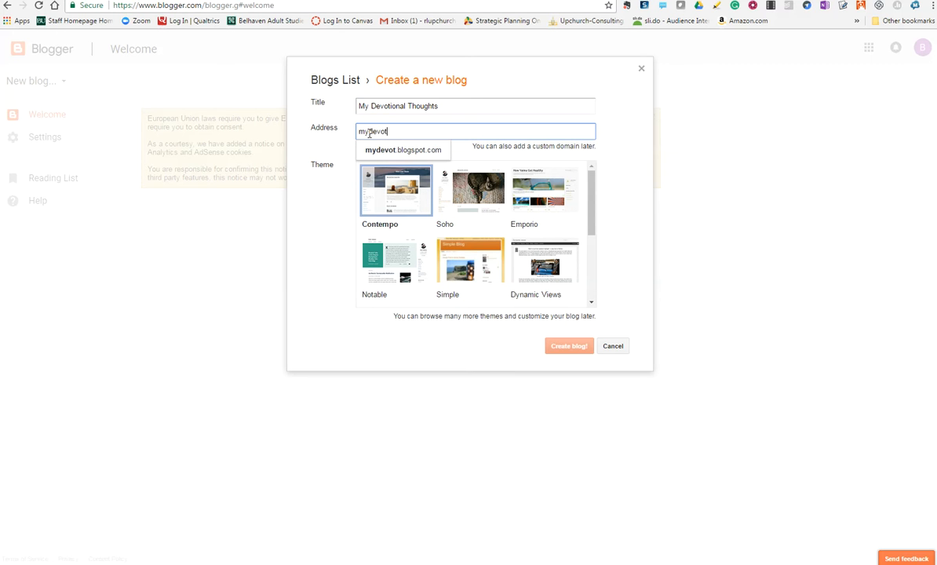
text(ionalthought)
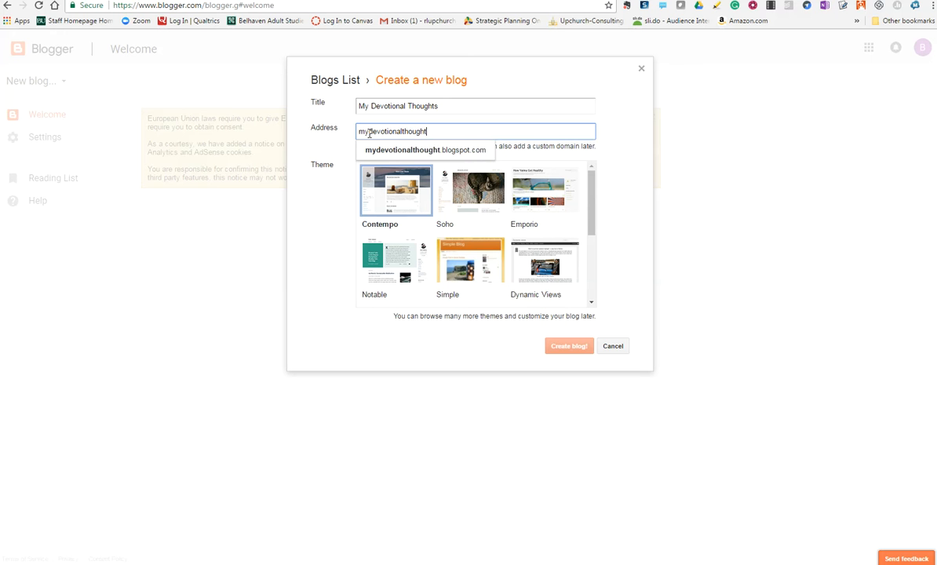
text(s)
click(369, 132)
key(BackSpace)
key(BackSpace)
text(ric)
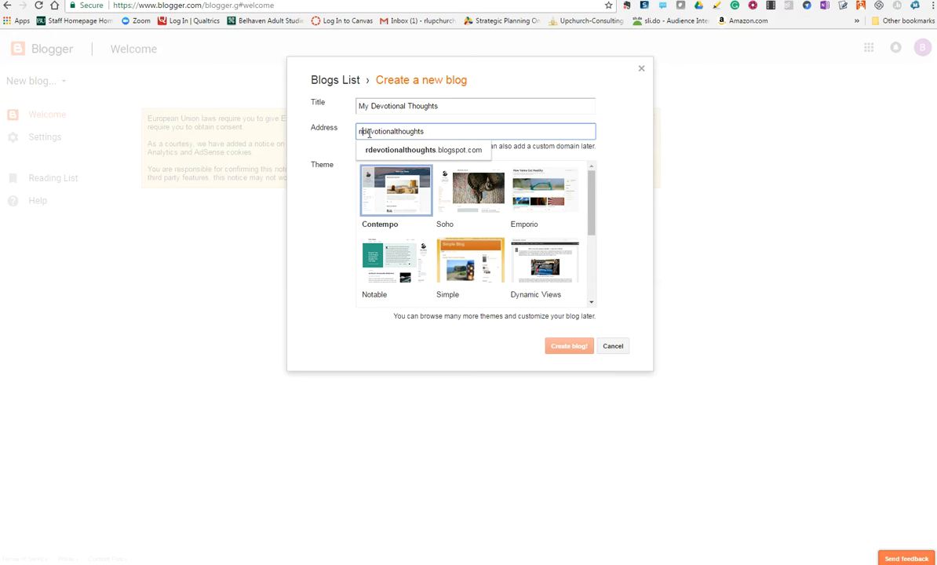
text(kss)
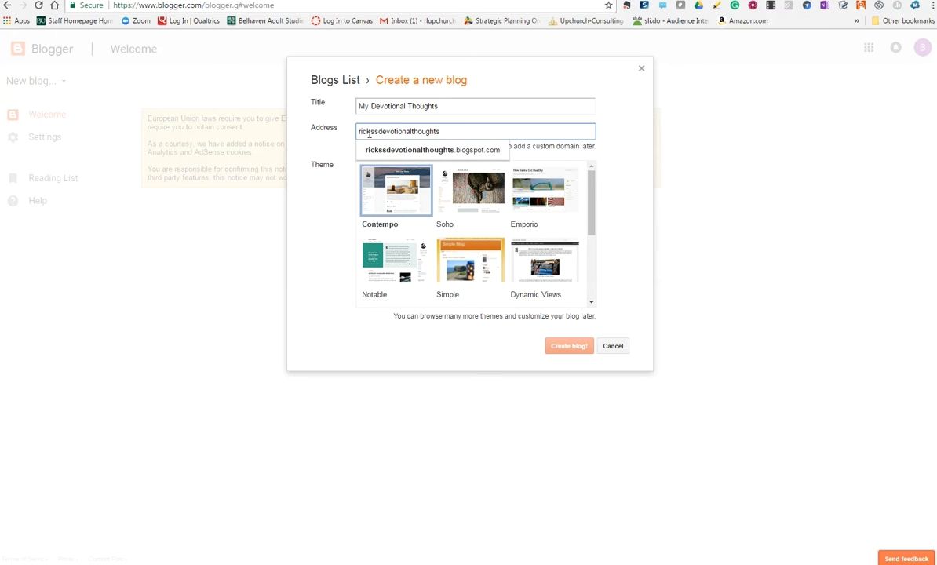
key(BackSpace)
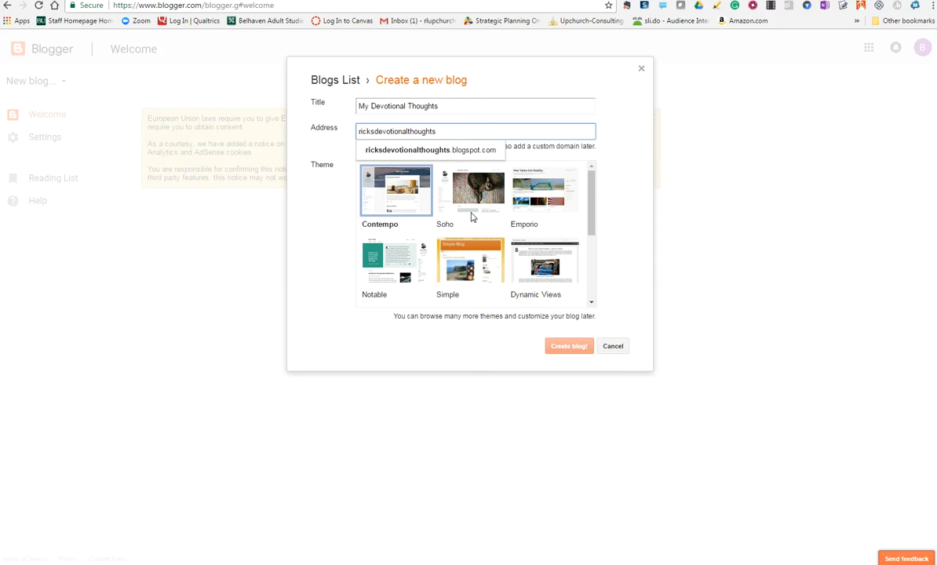
click(466, 151)
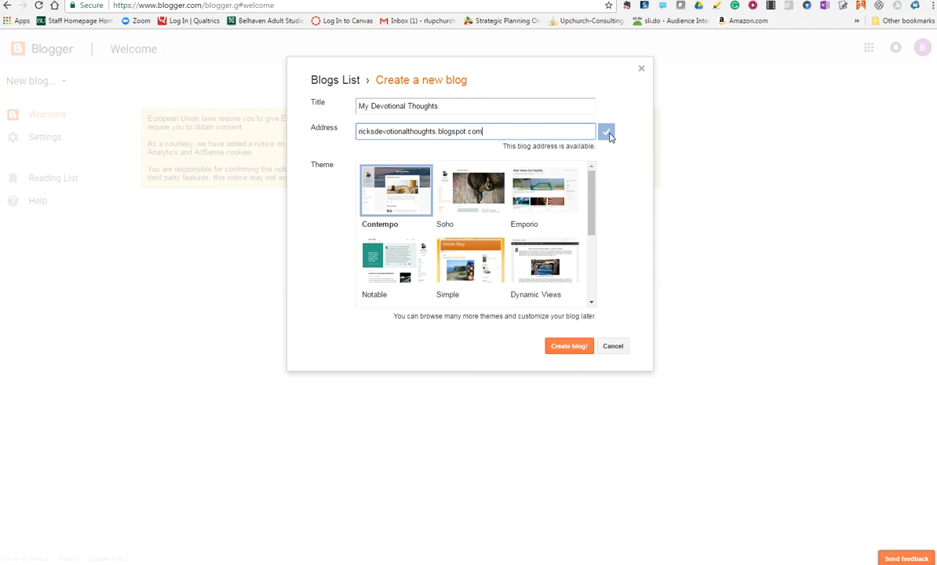
- Create the blog with the Simple theme and decline the Google Domains offer
mouse_move(594, 209)
mouse_down()
mouse_move(591, 268)
mouse_move(596, 203)
mouse_move(595, 228)
mouse_up()
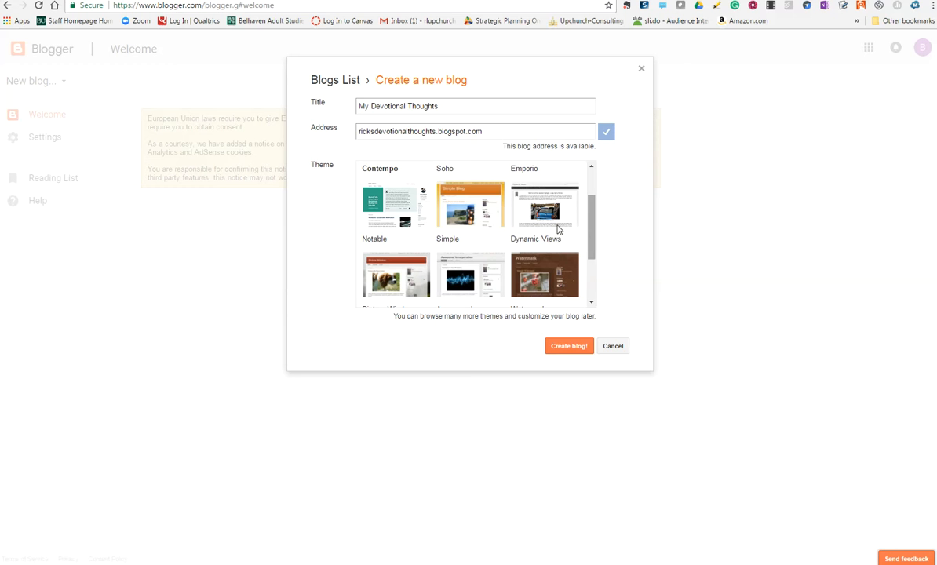
click(446, 210)
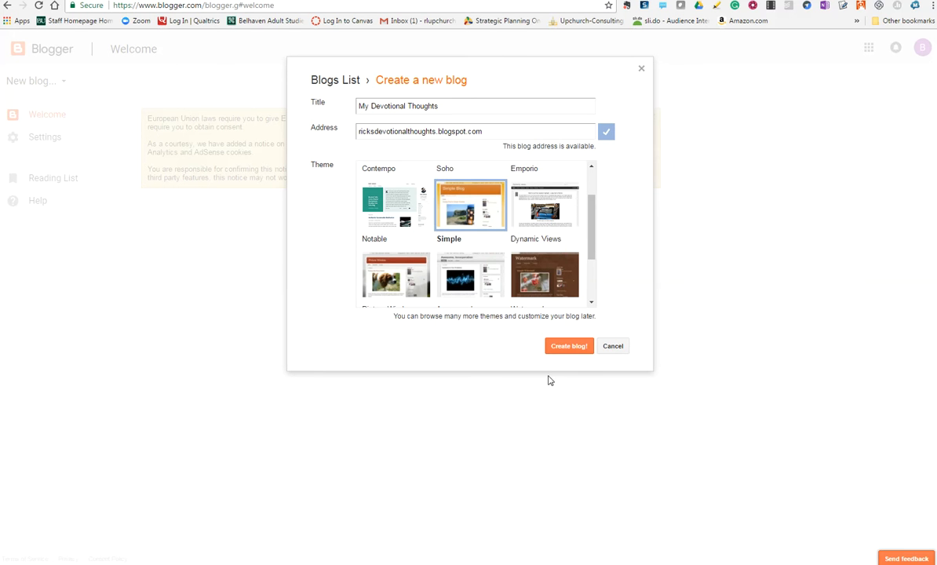
click(569, 350)
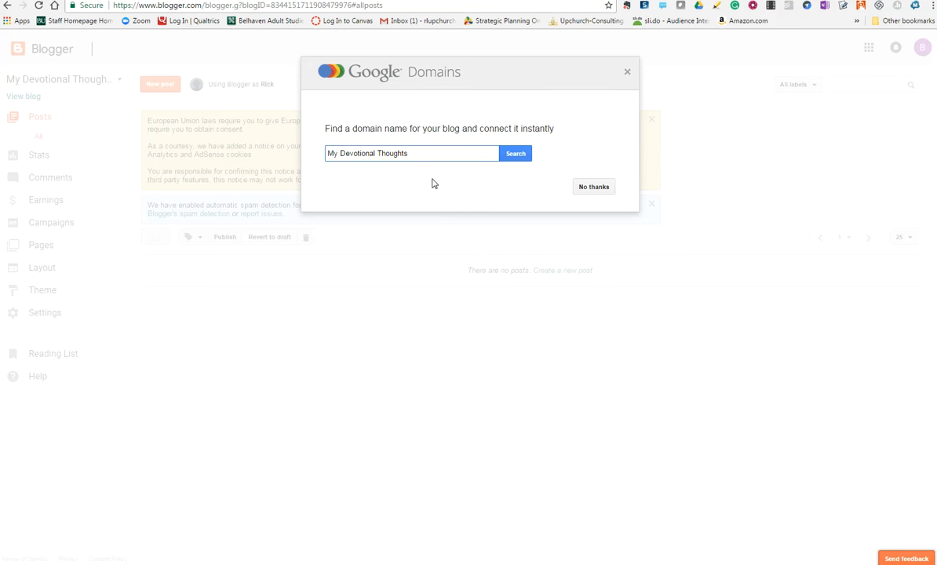
click(594, 188)
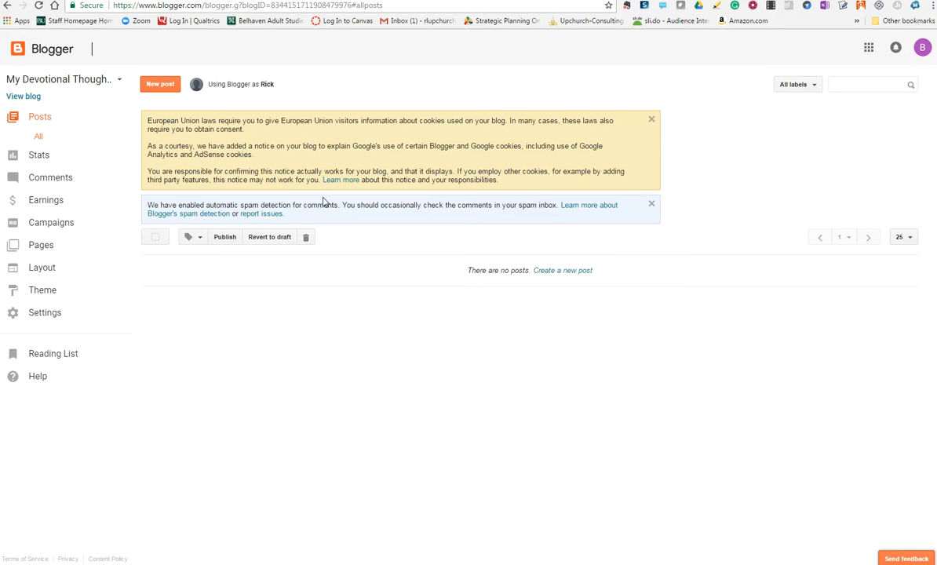
- View the new blog and save its About Me profile gadget with Show about me enabled
click(23, 97)
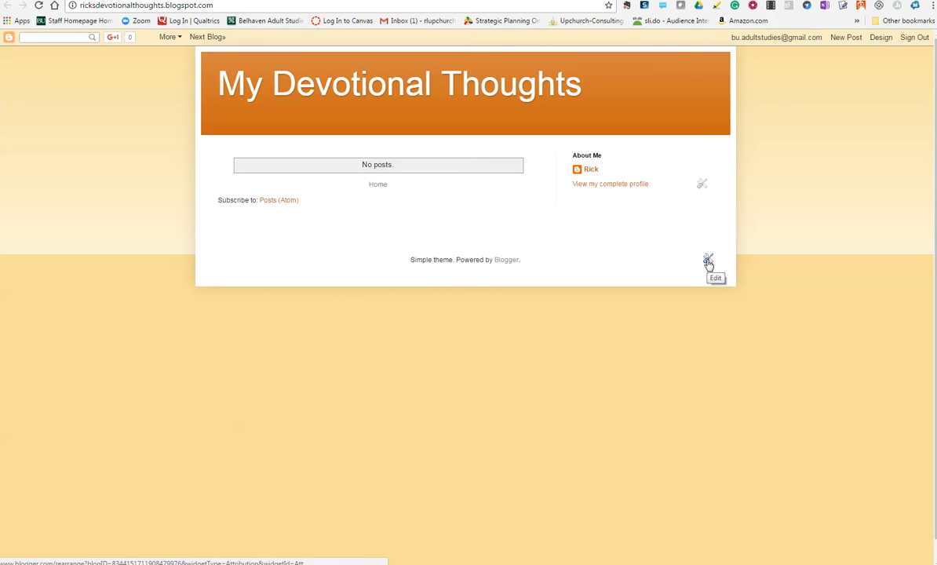
click(702, 185)
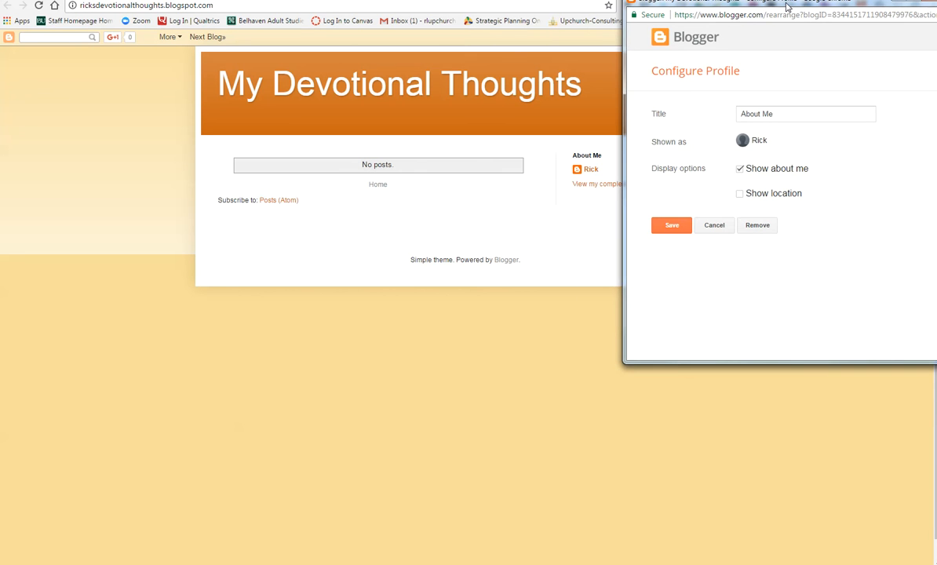
drag(787, 8, 679, 39)
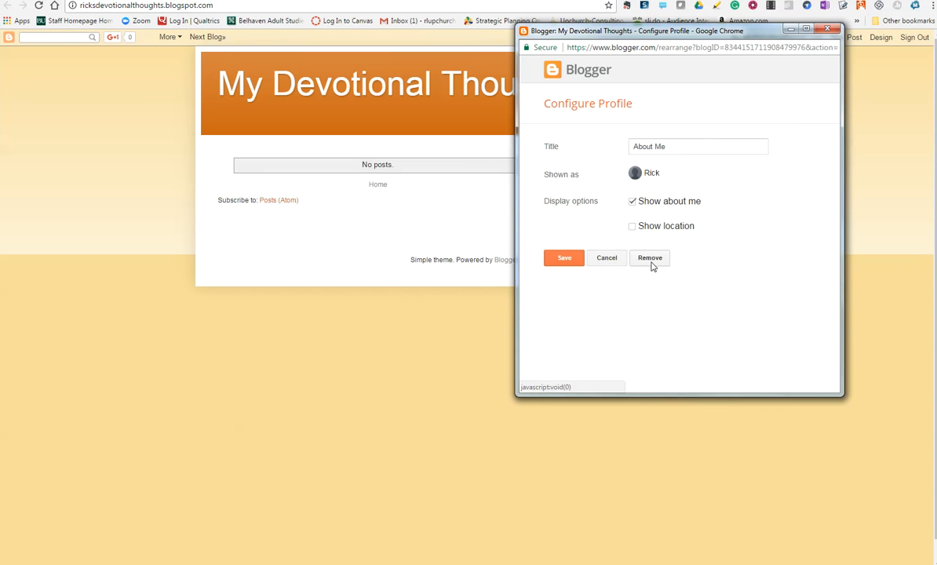
double_click(650, 174)
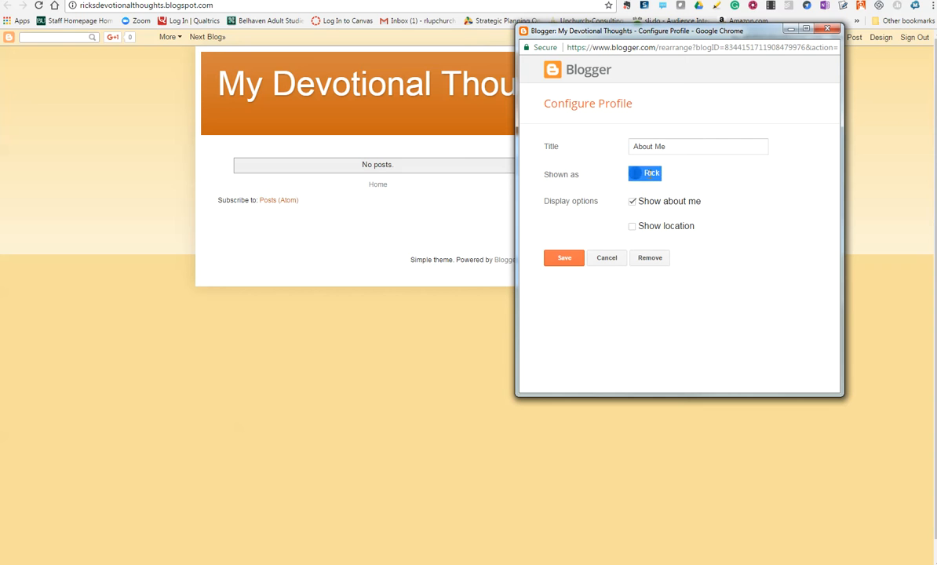
click(568, 260)
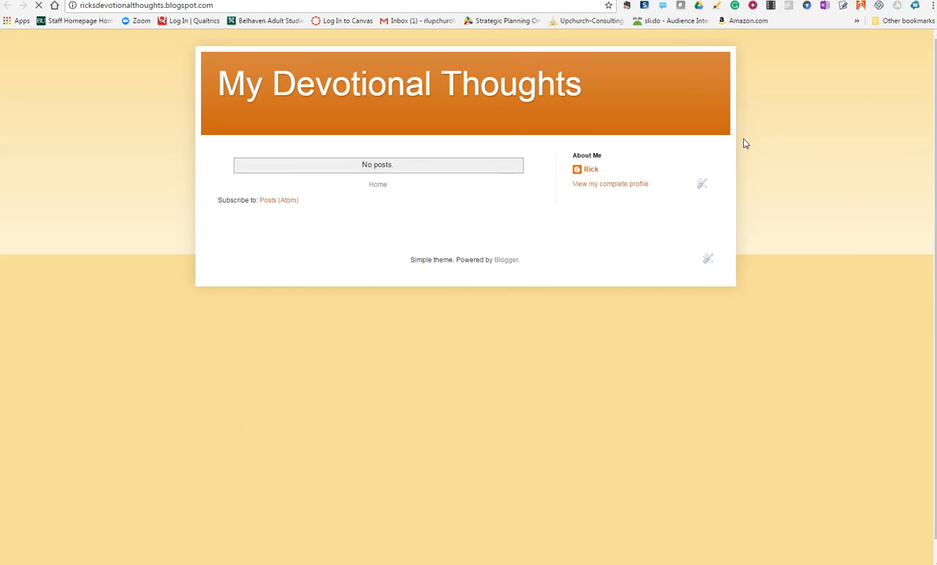
- Open the author's complete Blogger profile for editing from the blog's About Me section
click(616, 186)
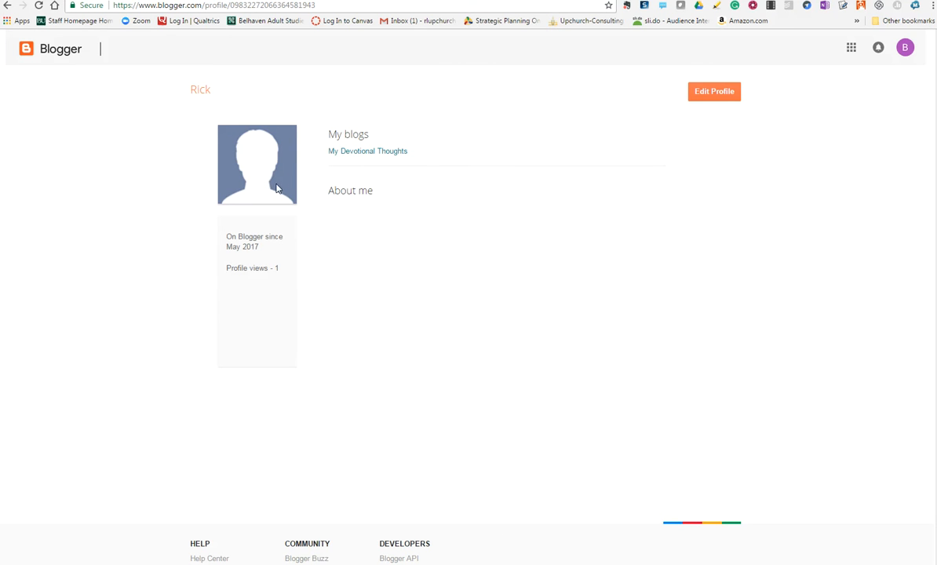
click(714, 93)
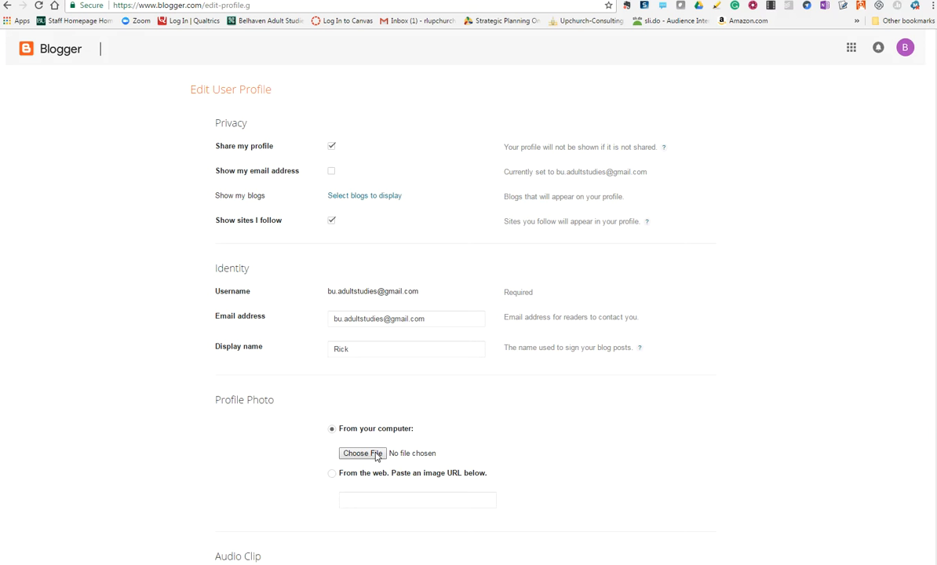
scroll(567, 452, down, 4)
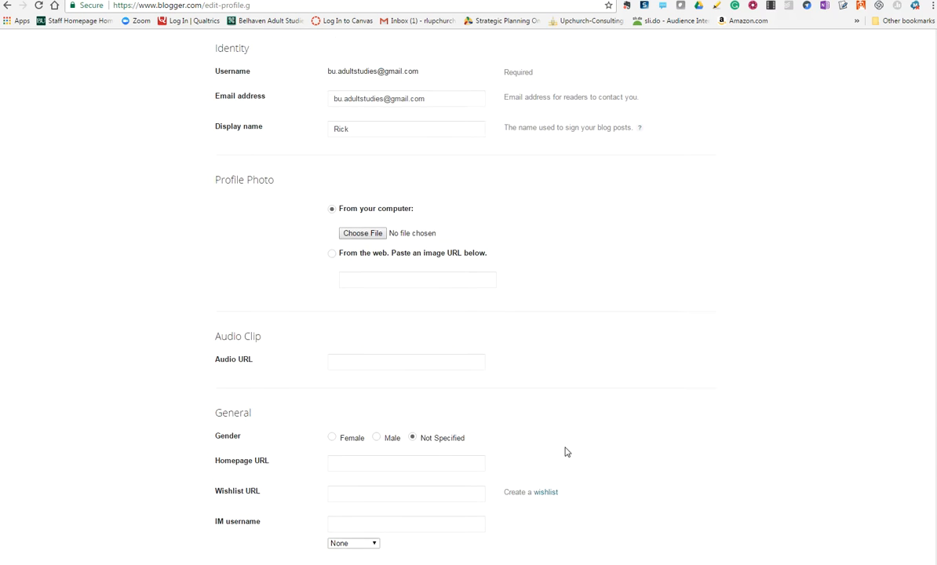
scroll(566, 452, down, 1)
scroll(565, 450, down, 1)
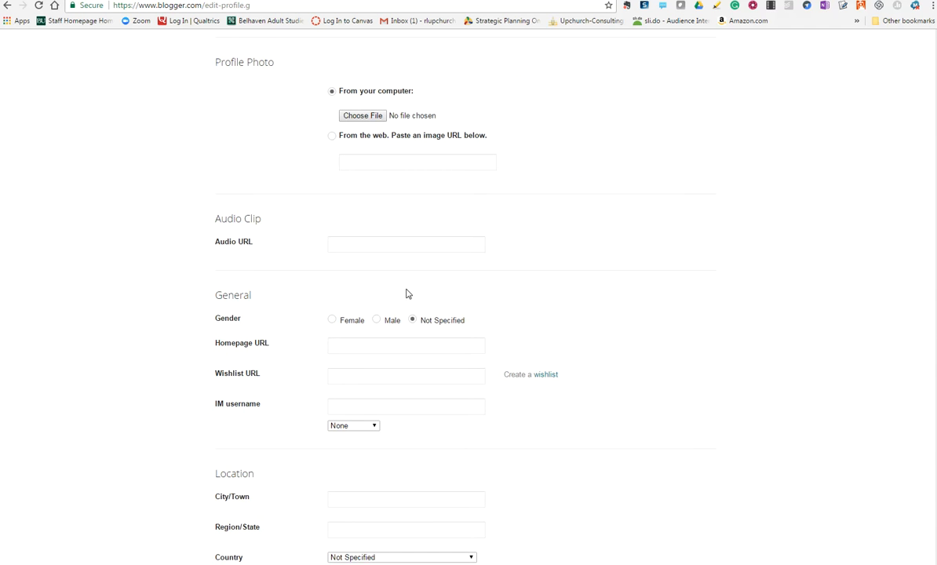
- Enter "Biblical Communication, Relationships, Holiness" as the profile's interests, leaving the audio and homepage URLs blank
click(356, 244)
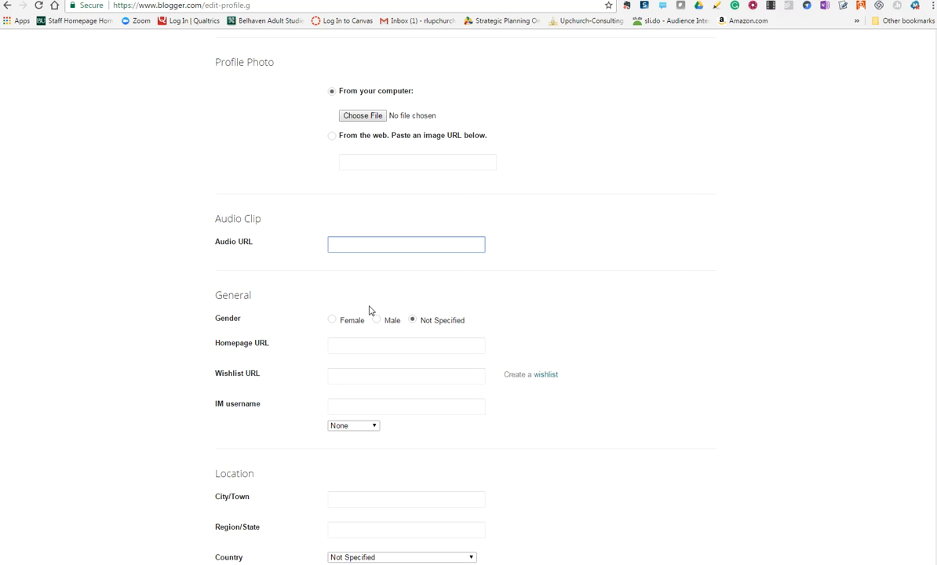
click(381, 348)
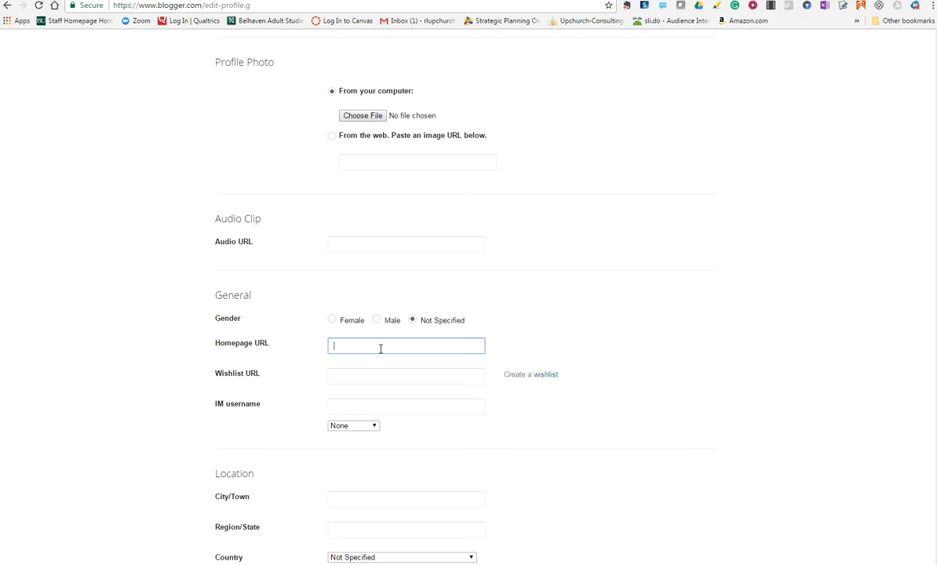
scroll(467, 433, down, 3)
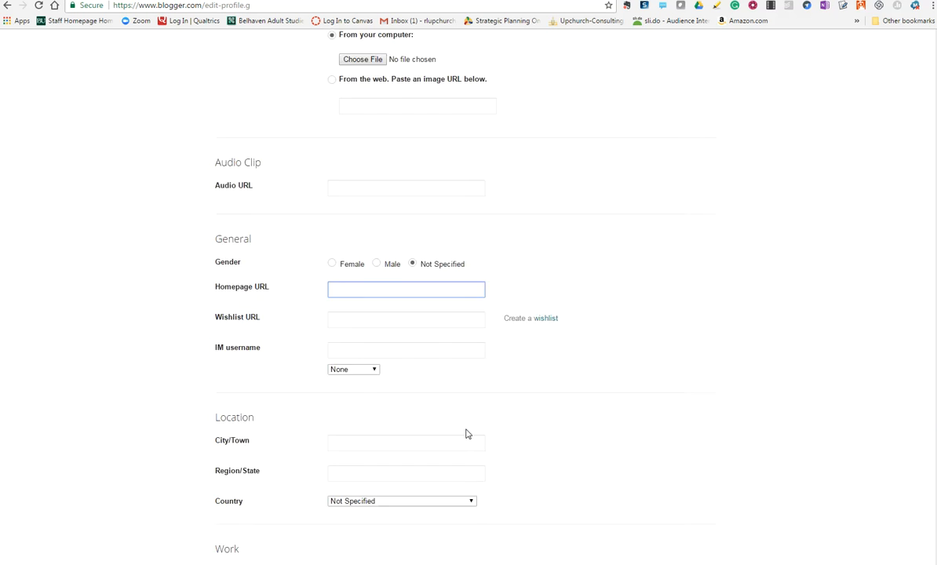
scroll(466, 432, down, 1)
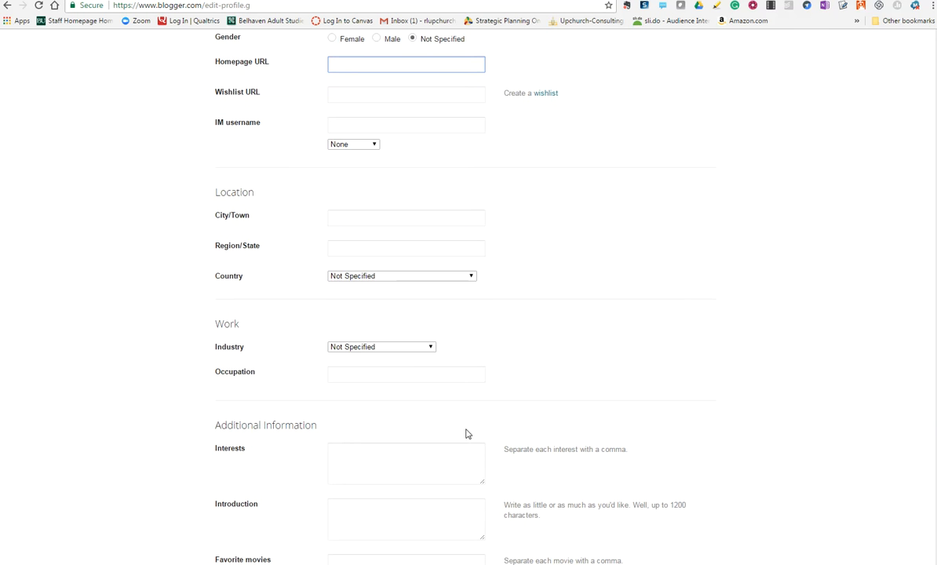
scroll(466, 433, down, 2)
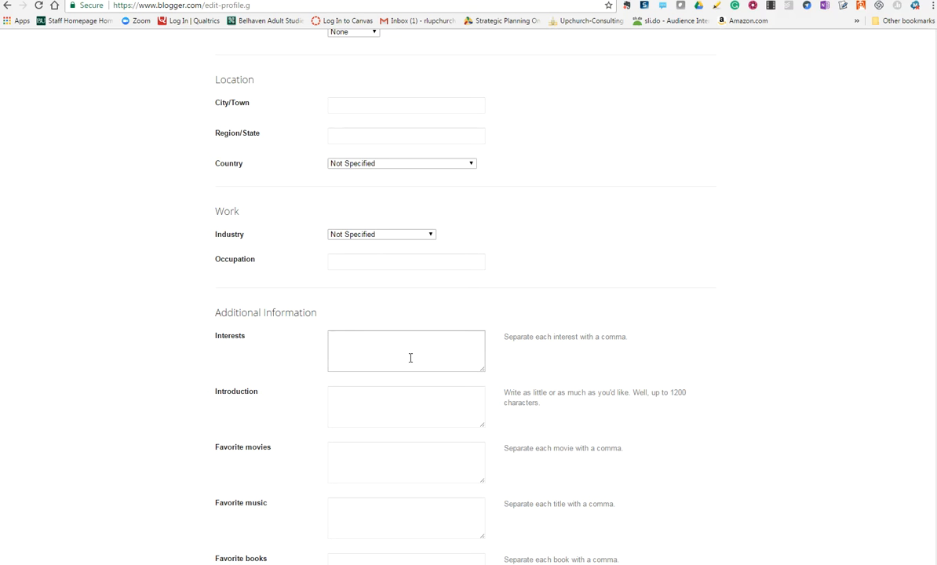
click(383, 337)
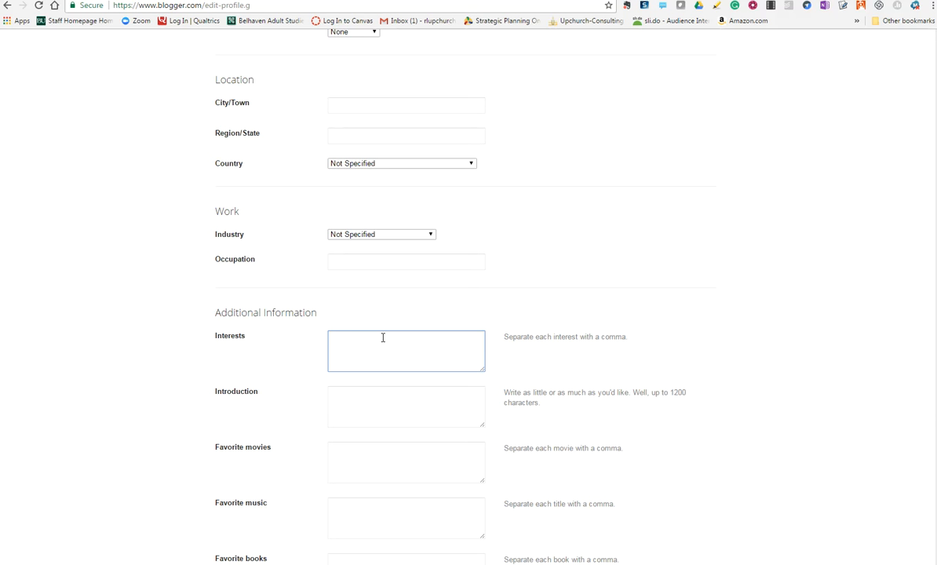
text(Biblical Communication, Relationships, Holiness)
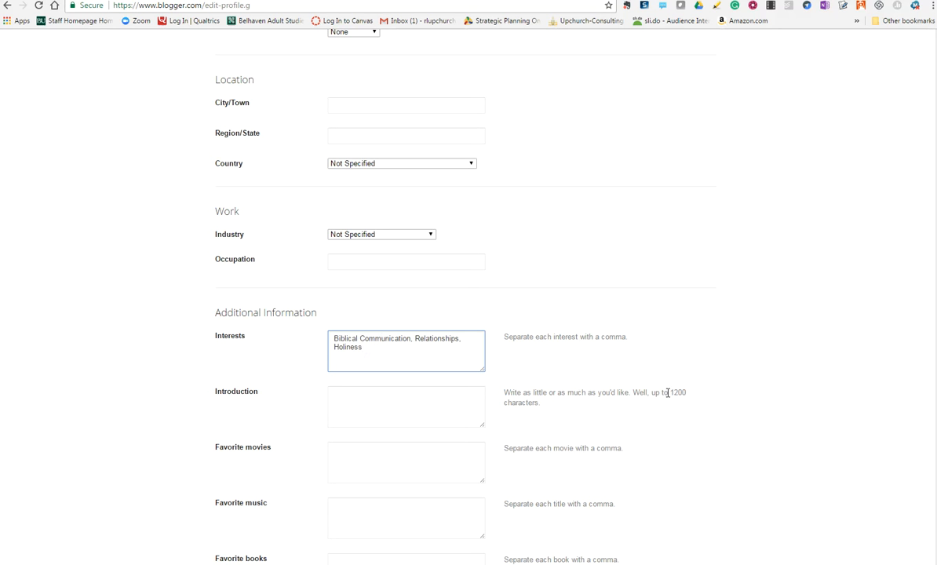
- Write the profile introduction "Thanks for checking out this blog. Please leave comments!"
click(371, 395)
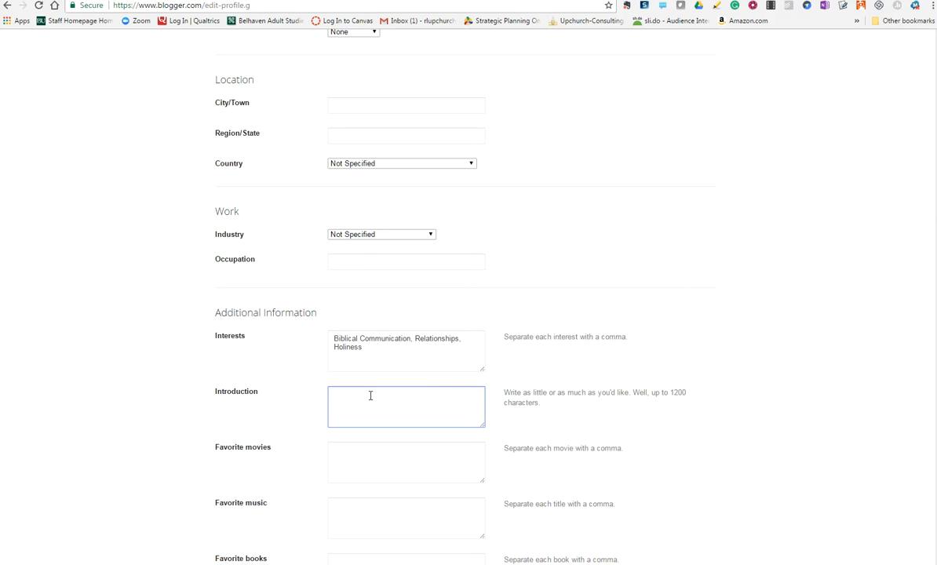
text(Thanks for checking out this blog.  Le)
key(BackSpace)
text(Please leave )
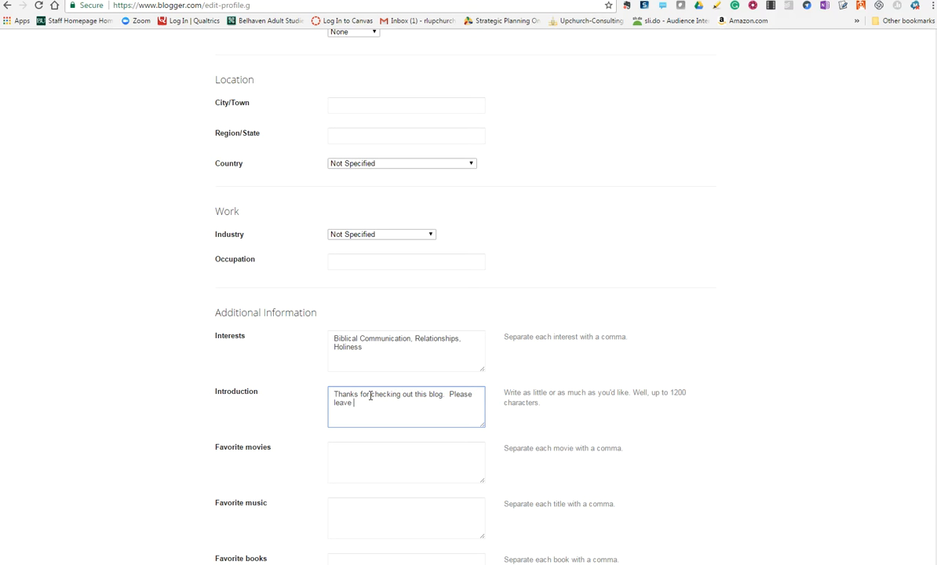
text(comments!)
- Enter "Bringing up Baby" as the profile's favorite movie
click(367, 449)
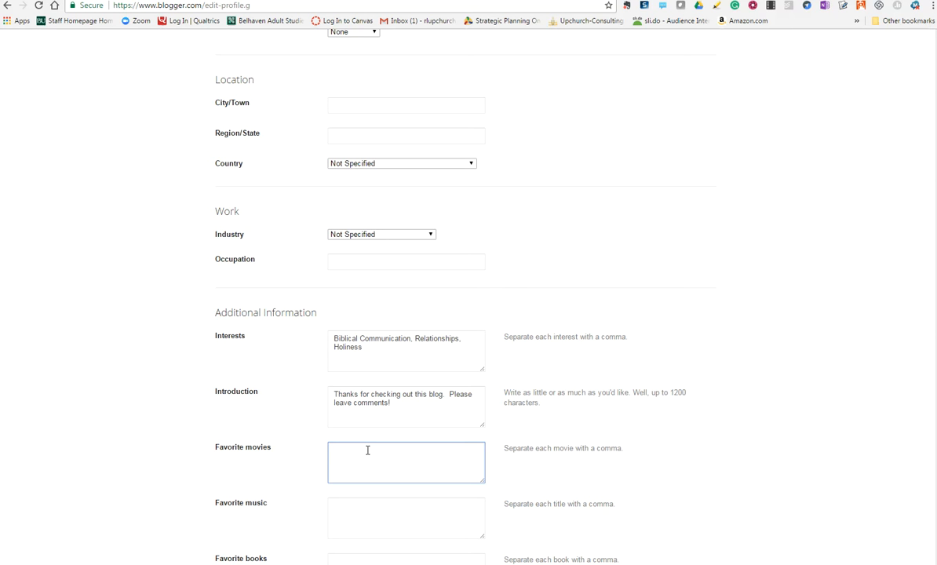
text(Ba)
key(BackSpace)
text(Bringing up Baby)
- Save the profile with favorite music, favorite books and the random question left blank and no new question generated
click(366, 509)
scroll(366, 509, down, 5)
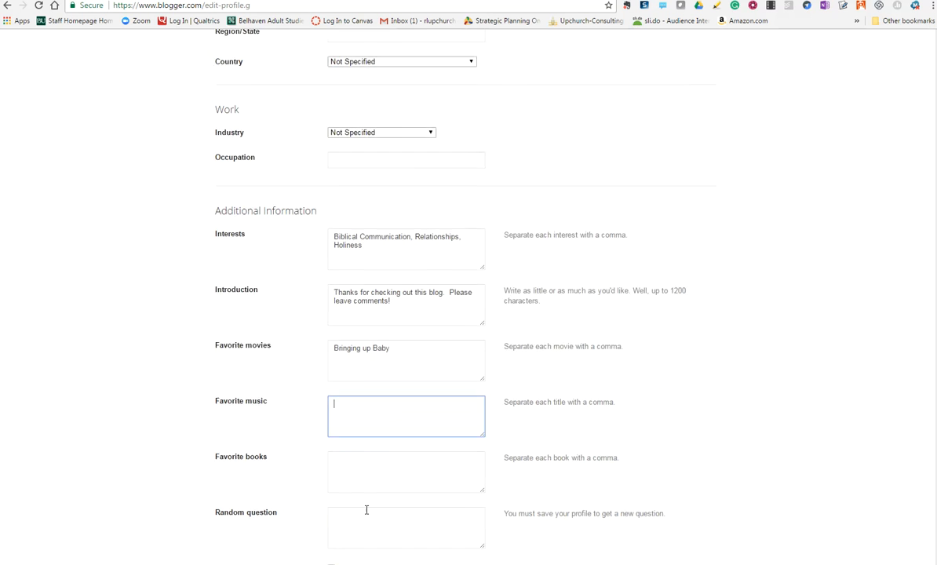
click(346, 340)
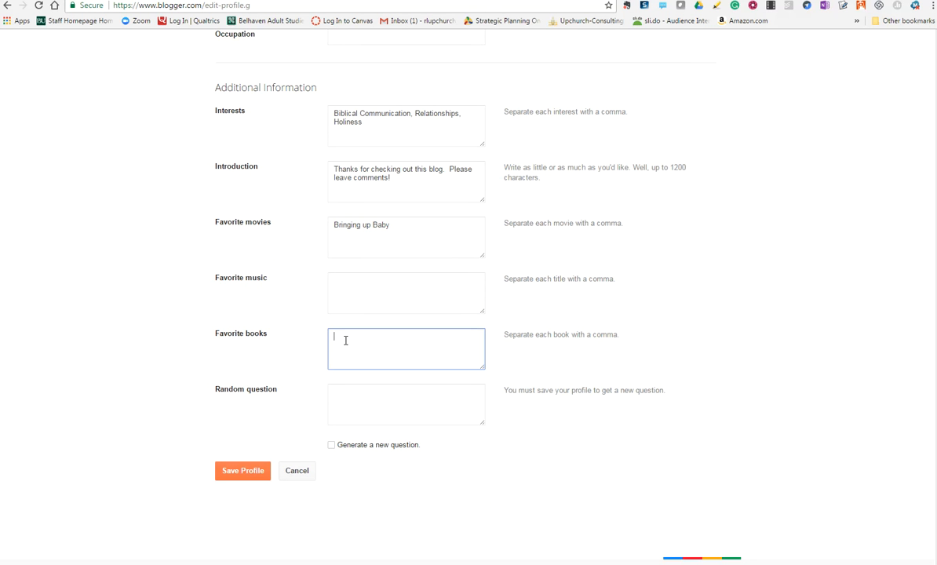
click(354, 390)
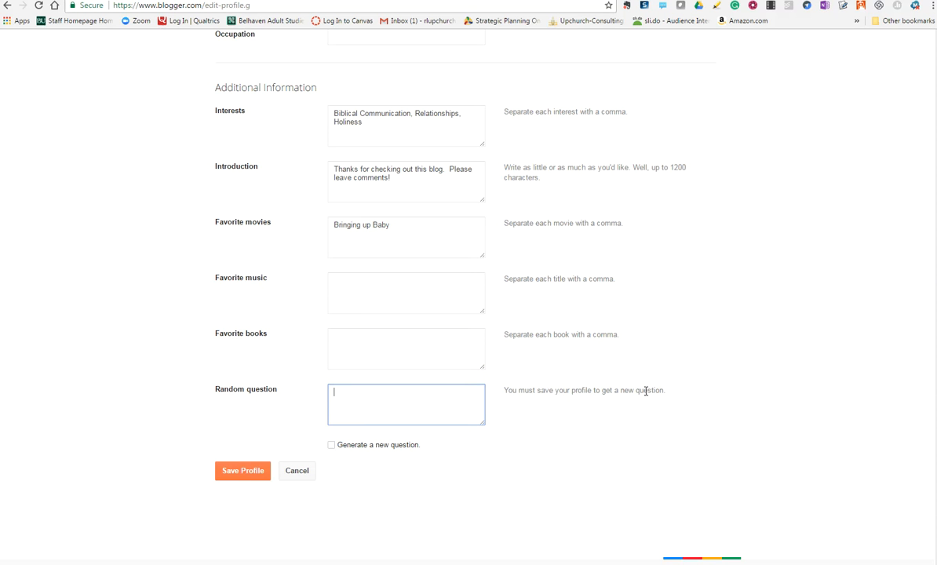
click(332, 445)
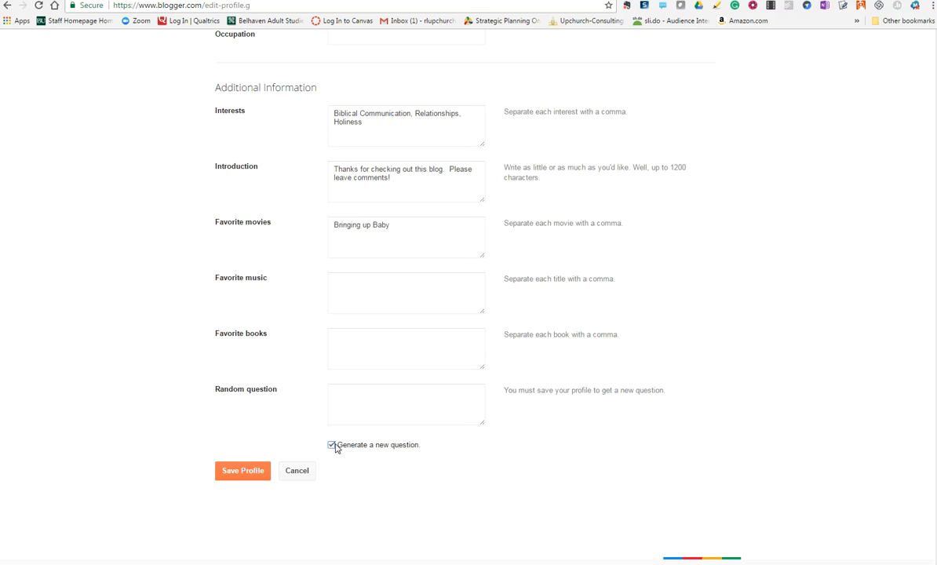
click(332, 446)
click(355, 410)
click(243, 473)
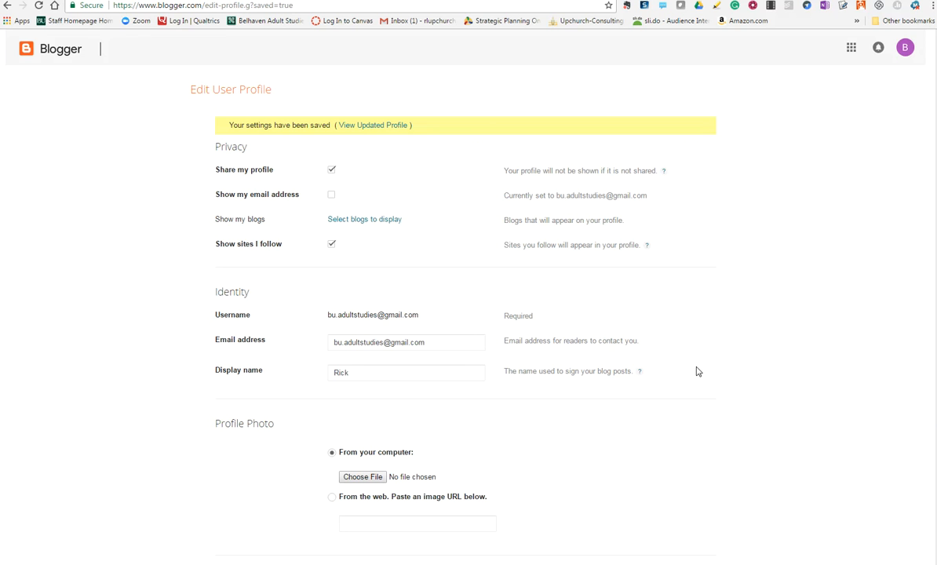
- Return to the blog's dashboard and start a new post titled "Proverbs for Living a Fulfilled Life #1"
click(67, 55)
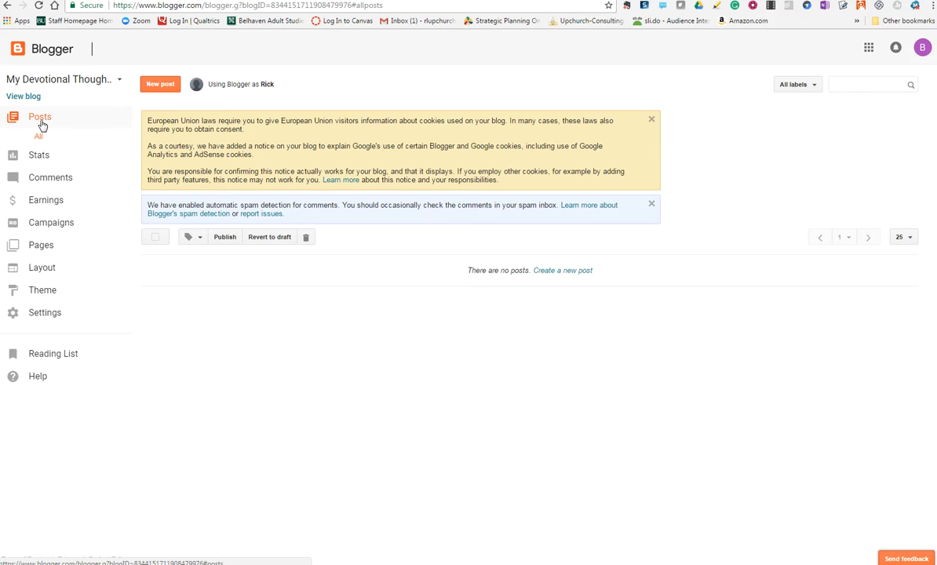
click(168, 86)
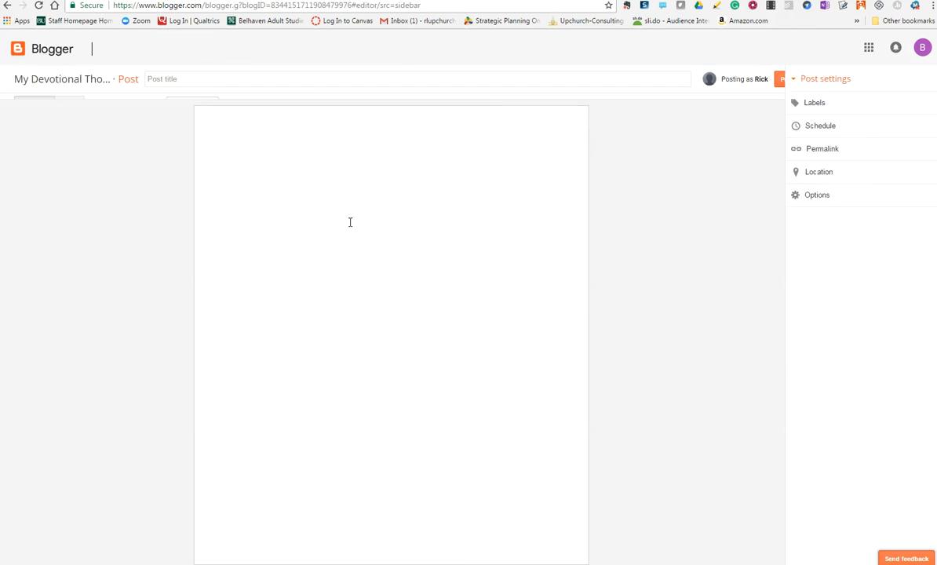
click(197, 78)
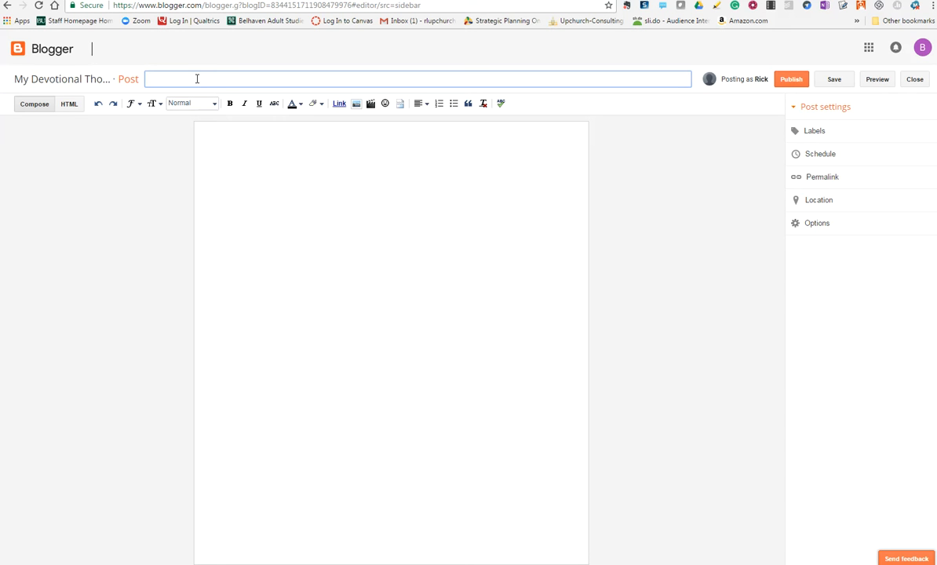
text(Proverbs for Living a)
key(BackSpace)
key(BackSpace)
key(BackSpace)
key(BackSpace)
key(BackSpace)
key(BackSpace)
key(BackSpace)
text(ving a Fulfilled Life #1)
- Switch to the Word document with the assignment instructions to read them, and return to the blog post editor
click(257, 150)
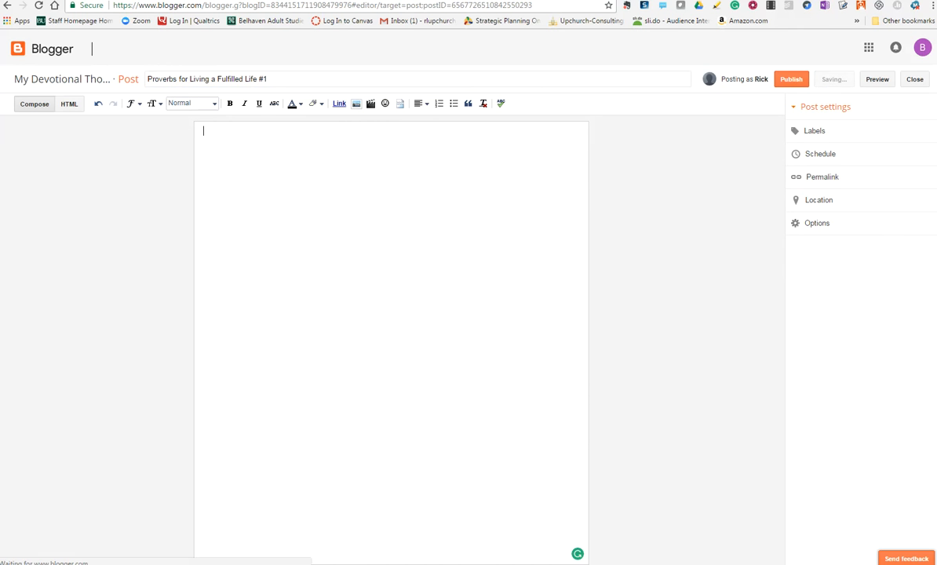
key(alt+Tab)
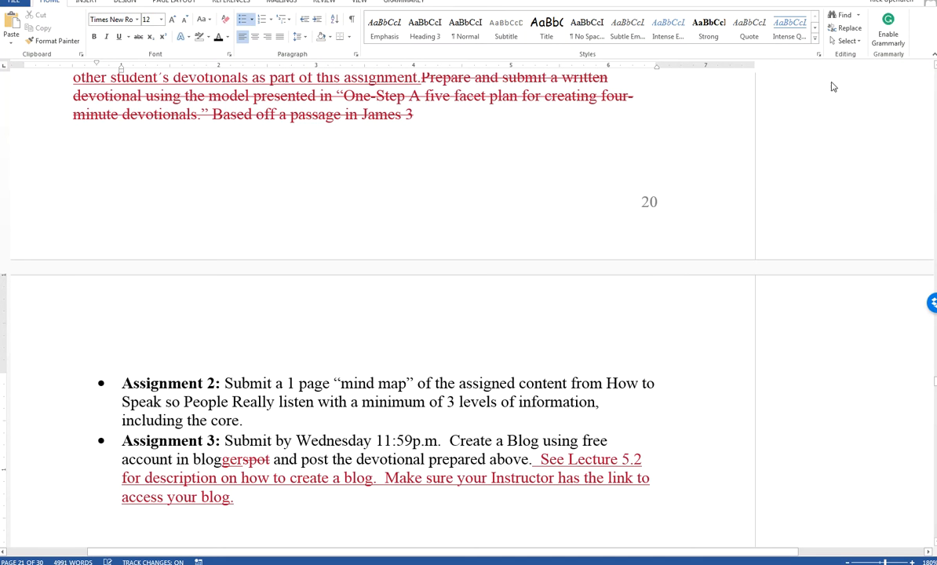
drag(769, 0, 936, 3)
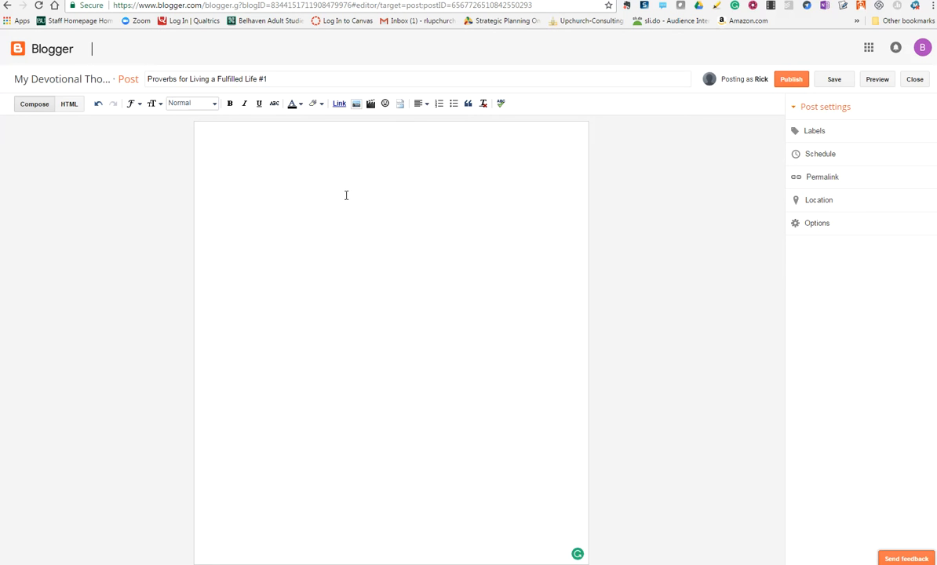
- Upload the adults-reading-classroom picture from the Pictures library and insert it at the start of the post body
click(313, 176)
click(356, 105)
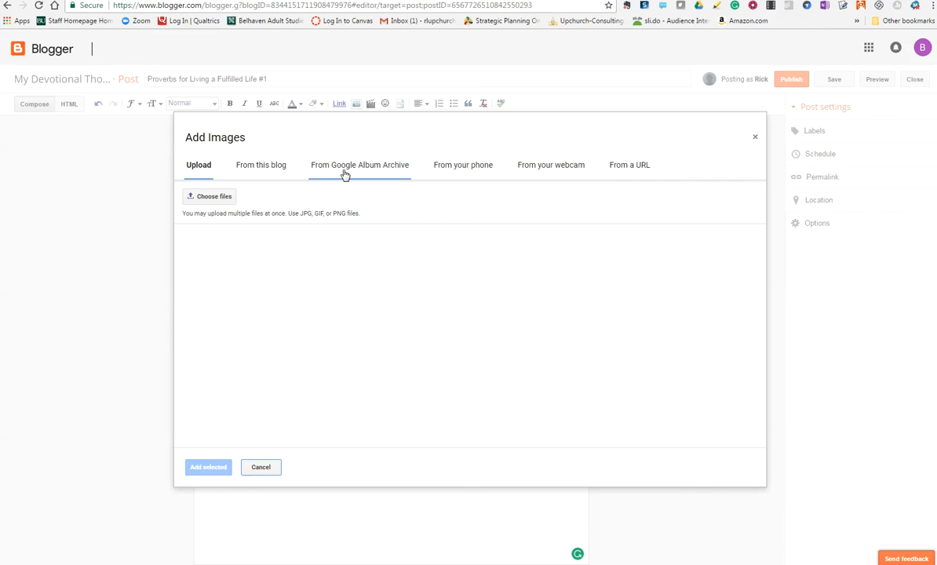
click(218, 197)
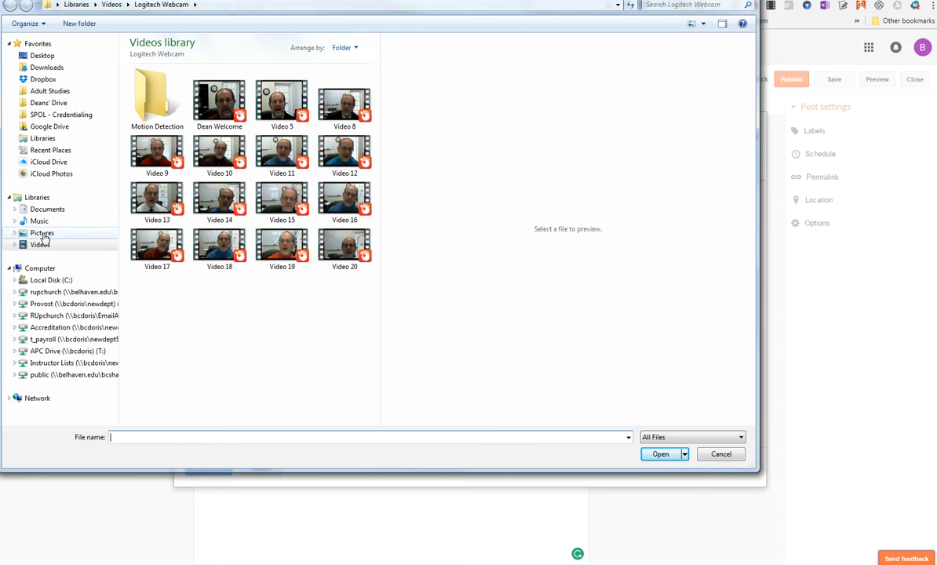
click(43, 237)
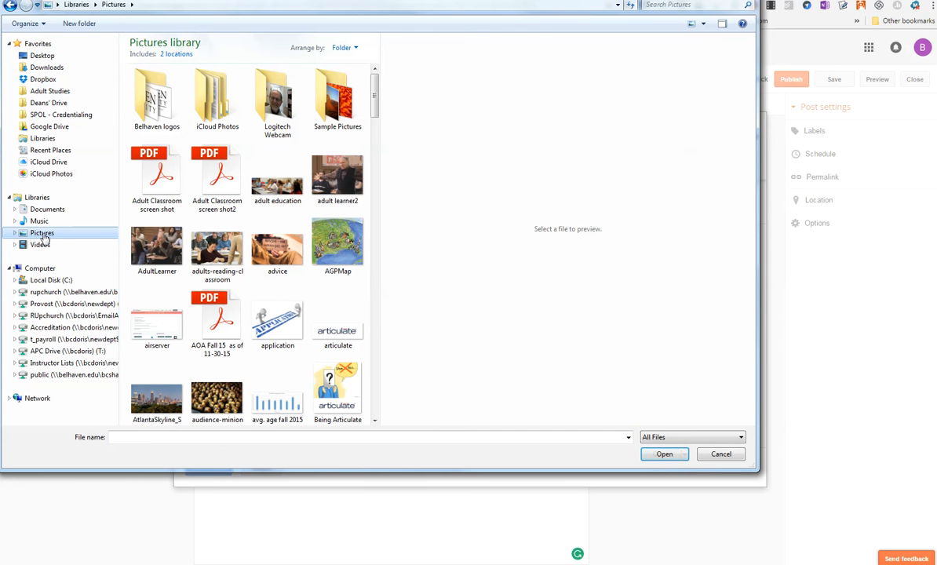
click(219, 252)
click(656, 455)
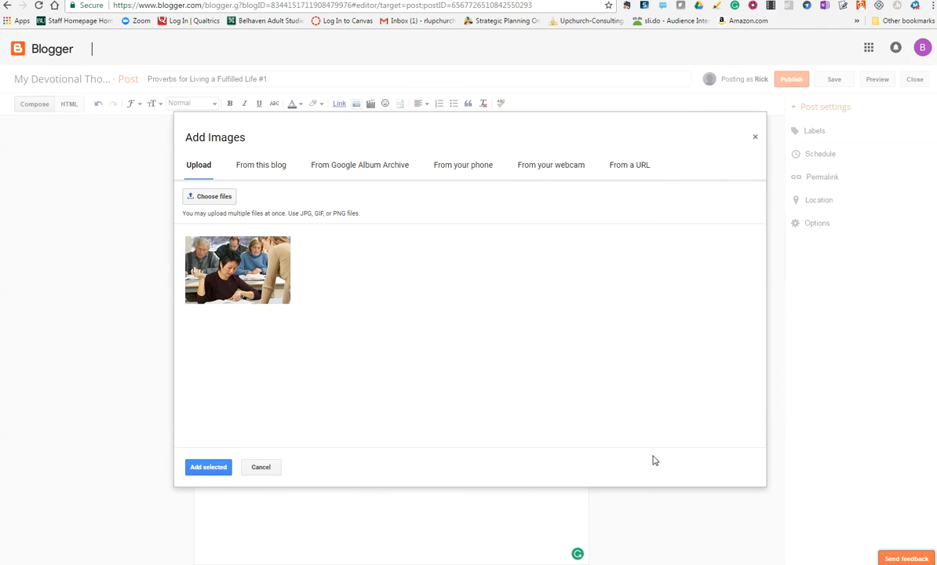
click(196, 466)
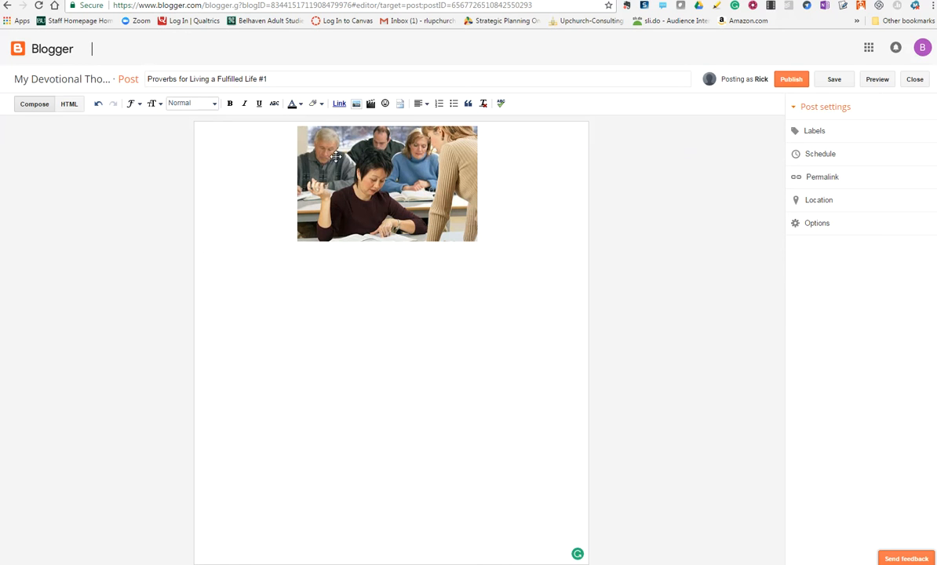
- Review the post's Schedule, Permalink and Options settings, including reader comments, without changing them
click(824, 157)
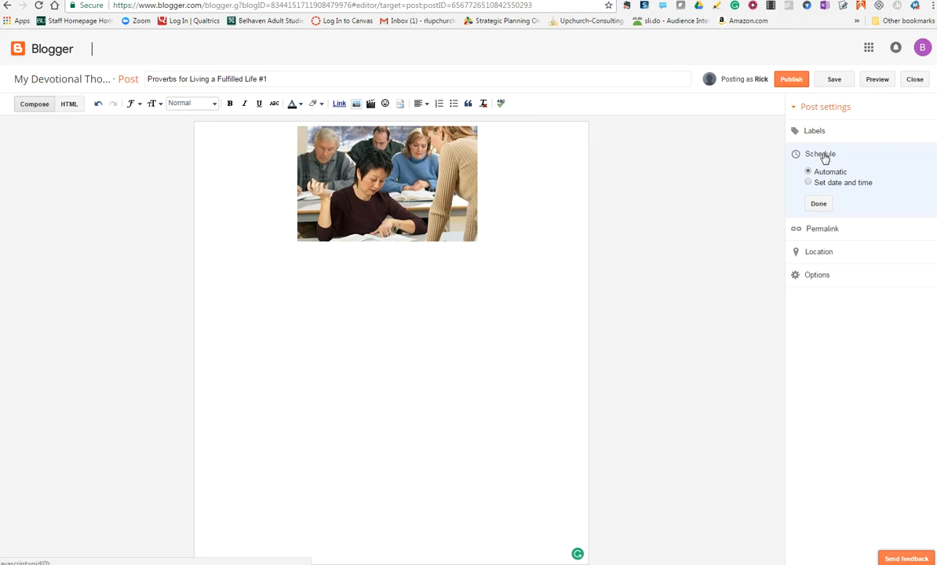
click(820, 205)
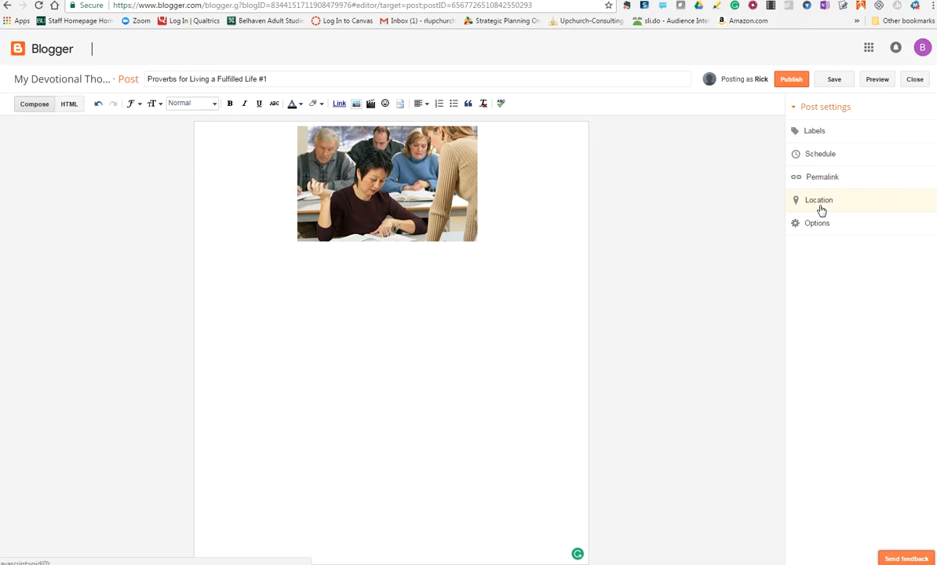
click(826, 180)
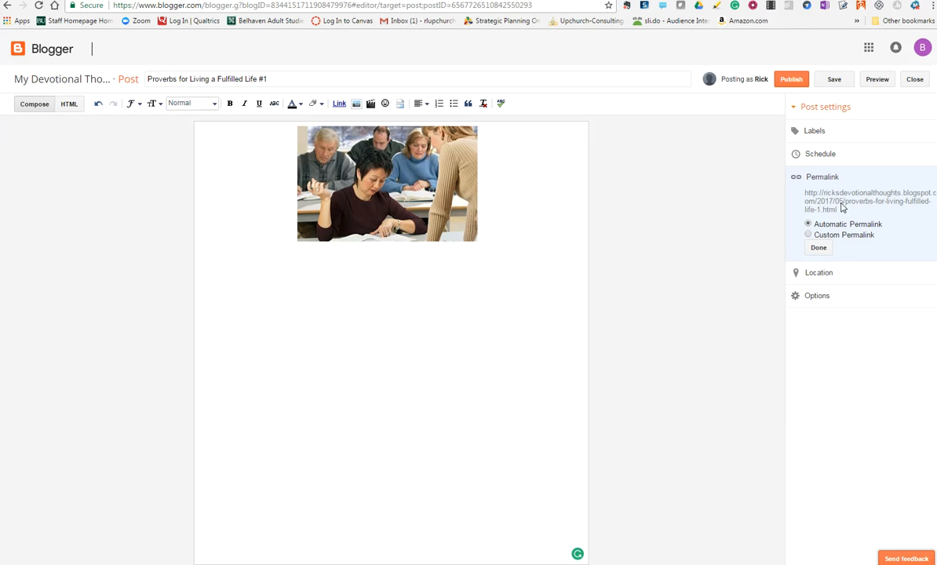
click(817, 297)
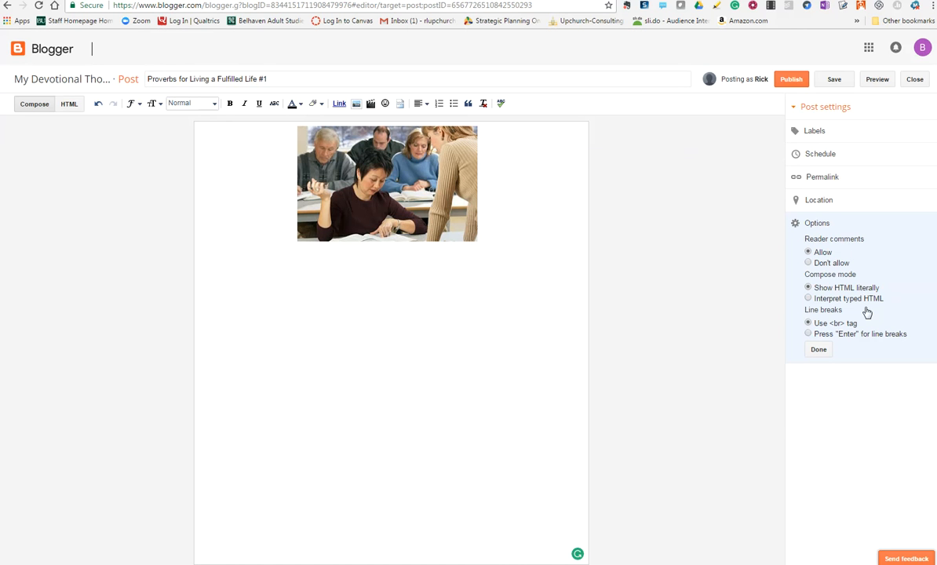
click(820, 350)
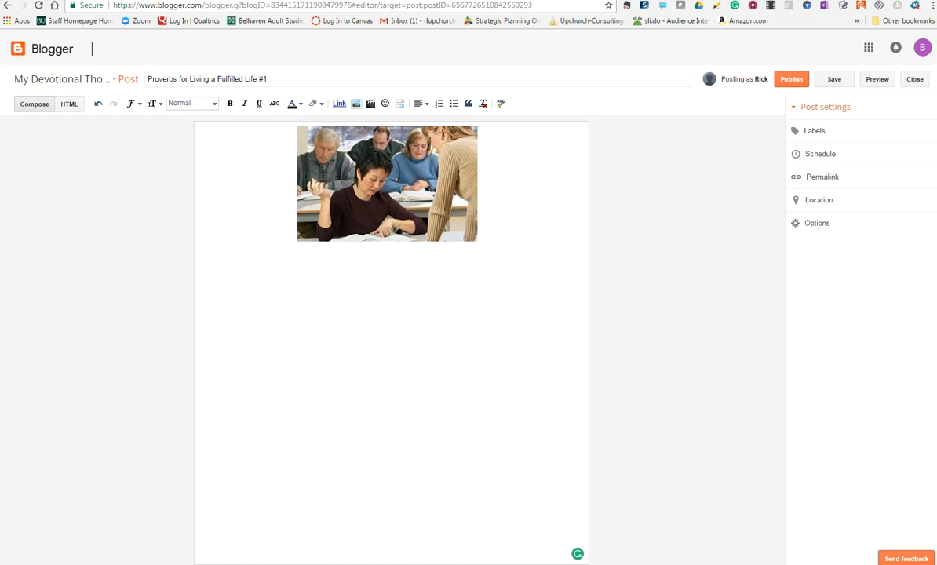
- Add the devotional text on life principles with the five-item "Principles of Life" list below the picture and save the post
click(245, 275)
text(I have made an effort to teach my children, and have passed on to hundreds of others, the importance of having life principles. By setting up life principles you will be more likely to succeed in whatever you undertake and enjoy your life more along the way.  Specifically, I have five principles that could be called my core principles.  Each of these principles are touched upon in at least one of the proverbs contained in this book.  Most of these proverbs could be categorized using these principles. Whether or not you adopt the principles below as your own or develop others, I urge you to make this a priority in your life; you won't regret it! Principles of Life All of life can be reduced to relationships. Everything rises and falls on leadership Excellence in all things (do your best) It is not what happens to you that counts but what you do about it (resilience) Don't quit (perseverance))
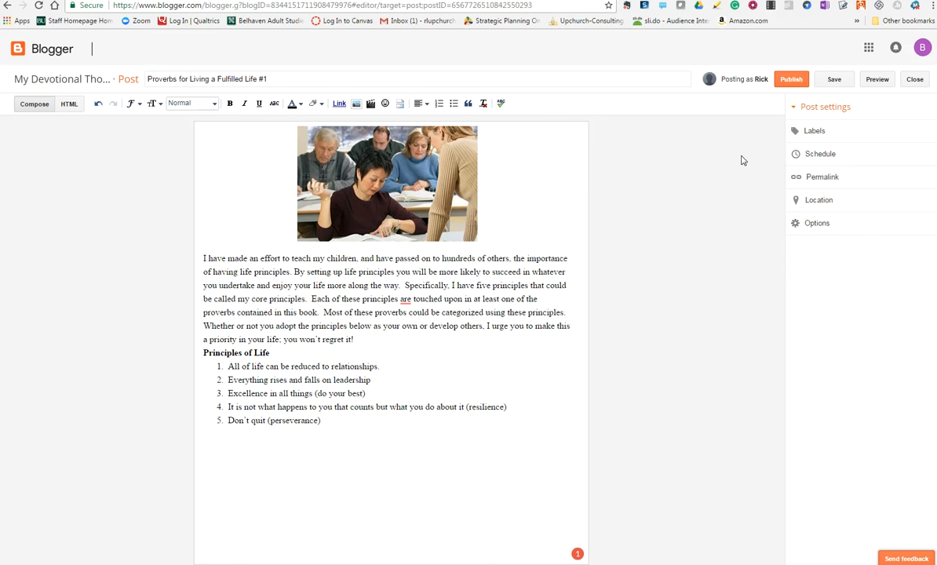
click(844, 87)
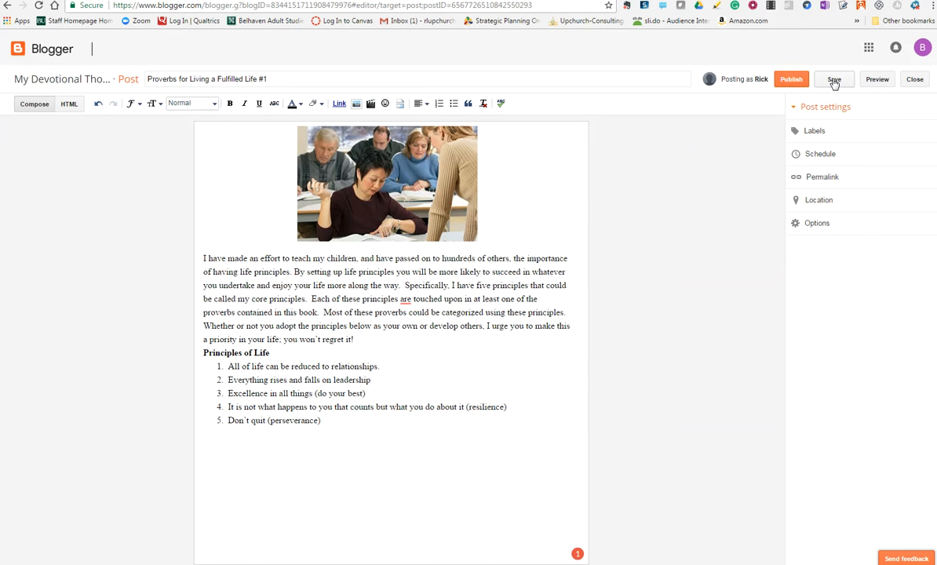
- Preview the post on the blog, examine it down to the comment section, and return to the editor
click(878, 80)
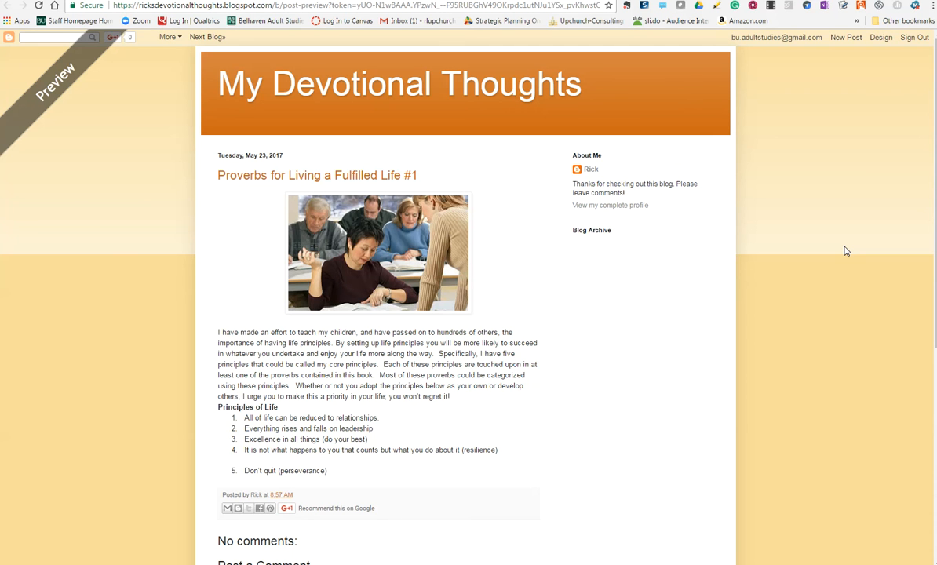
scroll(587, 369, down, 1)
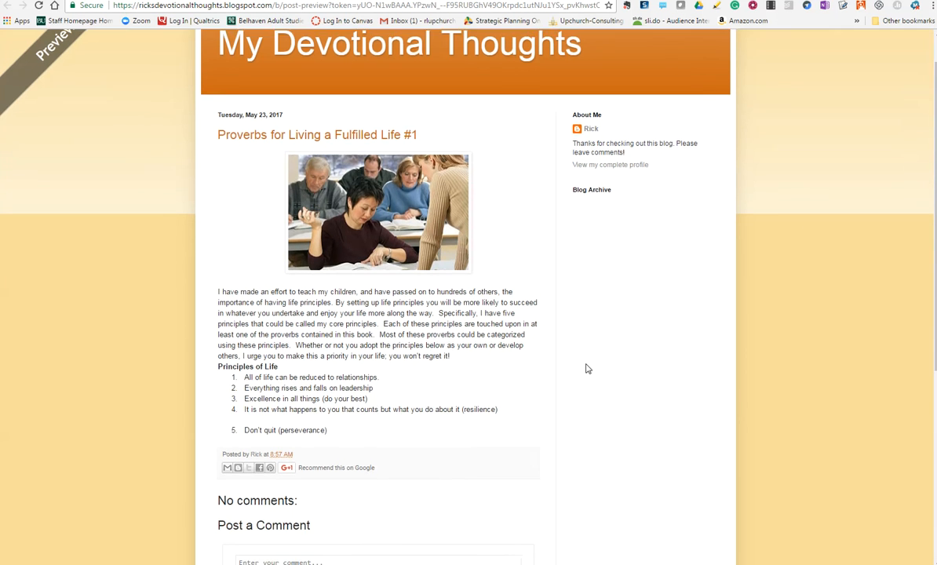
scroll(587, 369, down, 3)
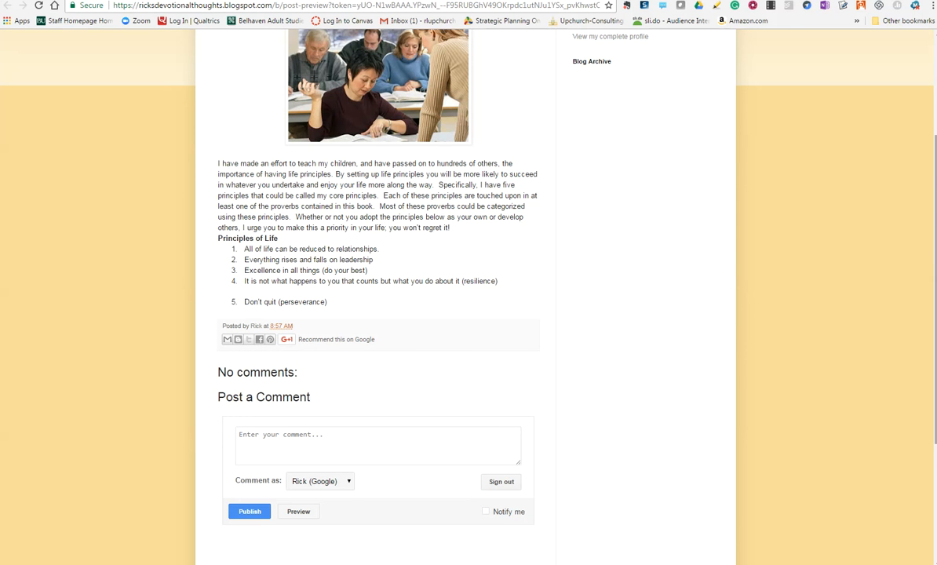
scroll(468, 298, up, 3)
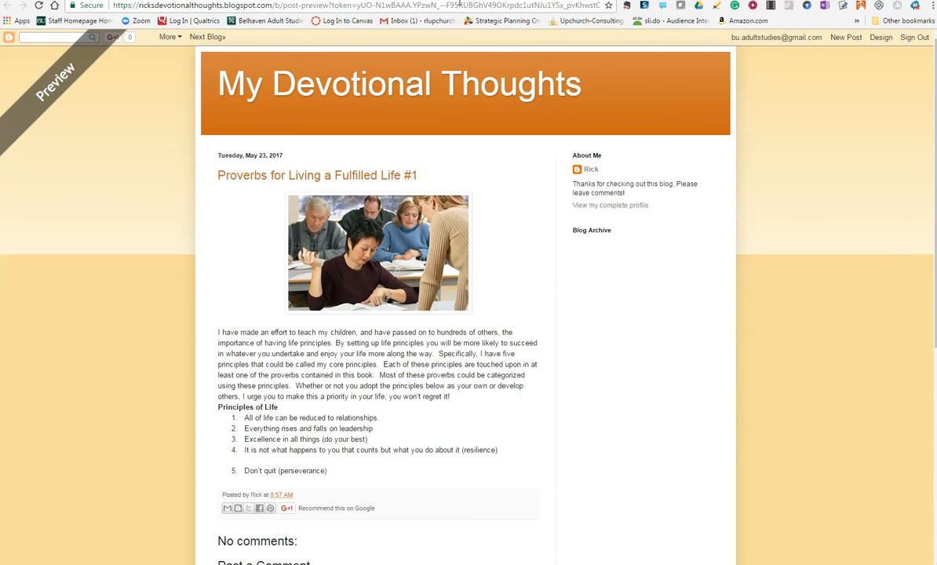
click(343, 1)
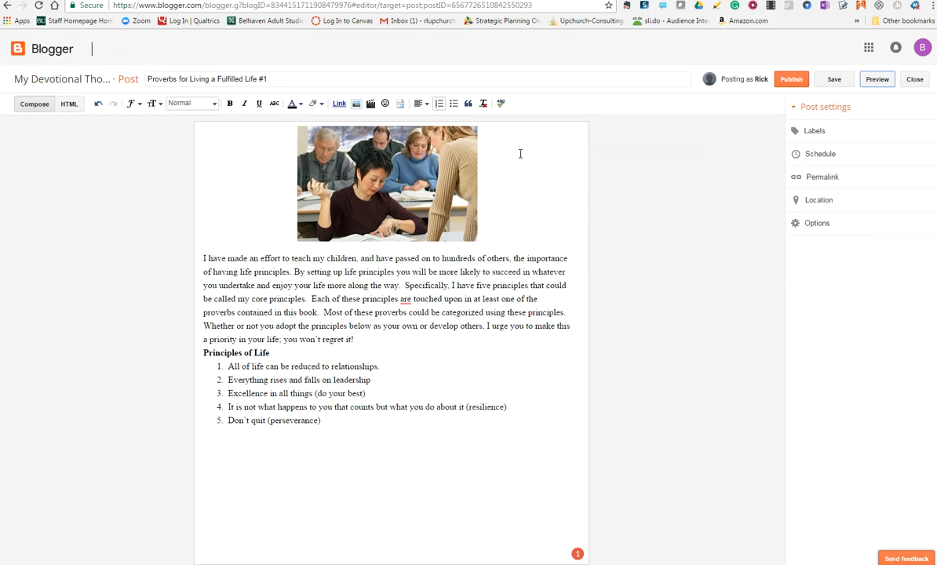
- Publish the "Proverbs for Living a Fulfilled Life #1" post and open the live blog
click(791, 81)
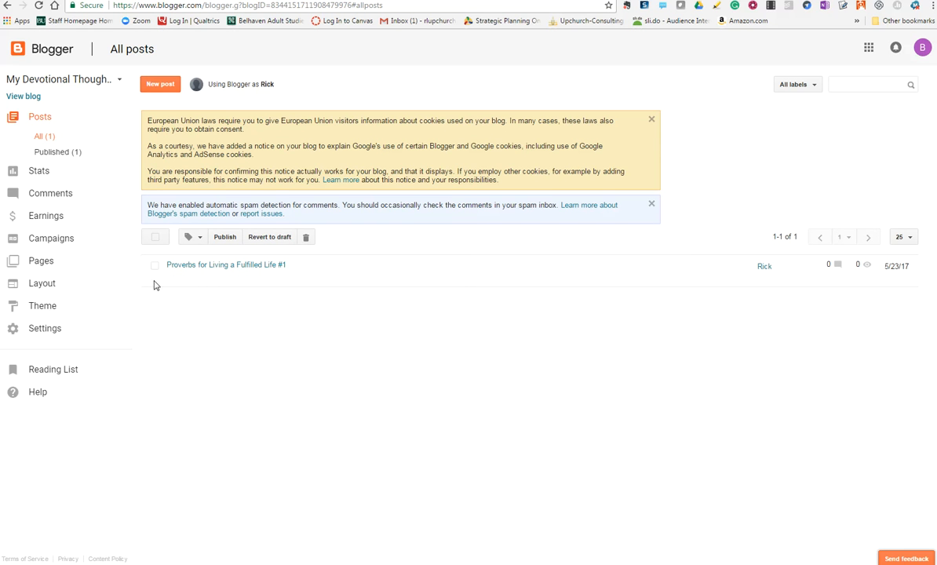
click(26, 95)
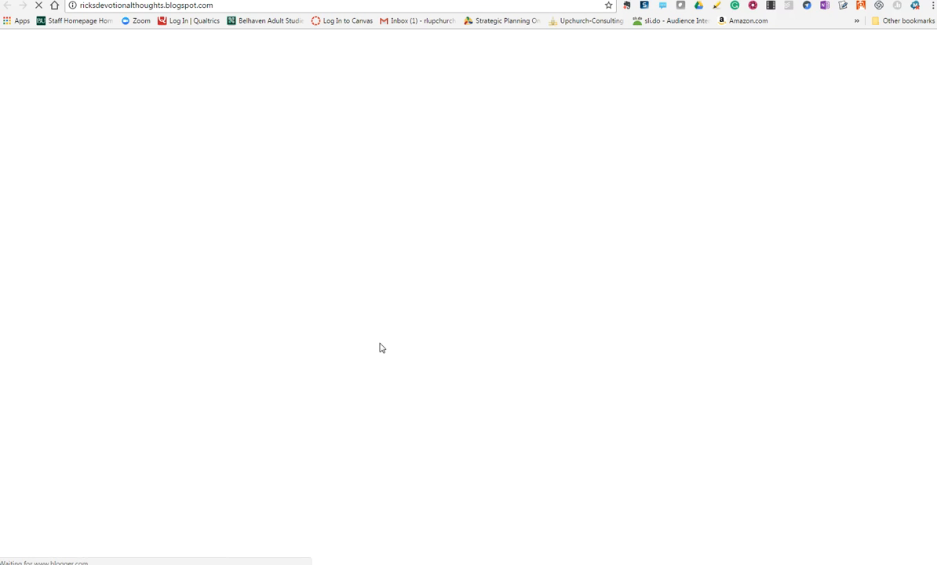